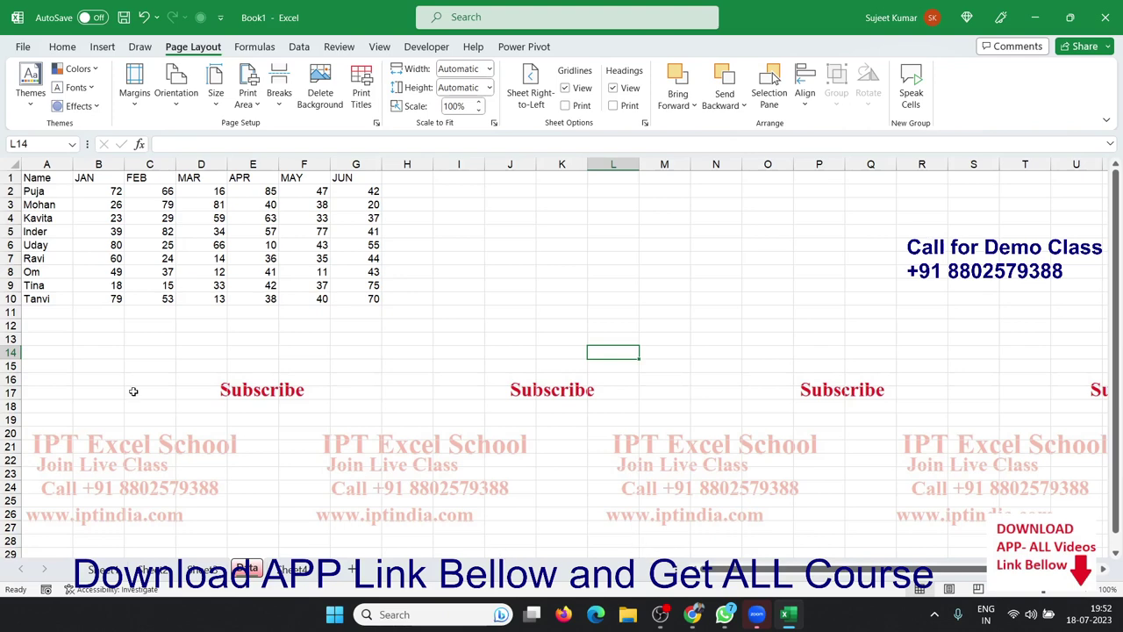
Insert a trial clustered column chart of the name and score table and enlarge it
mouse_move(54, 179)
mouse_down()
mouse_move(373, 273)
mouse_move(373, 299)
mouse_up()
click(110, 49)
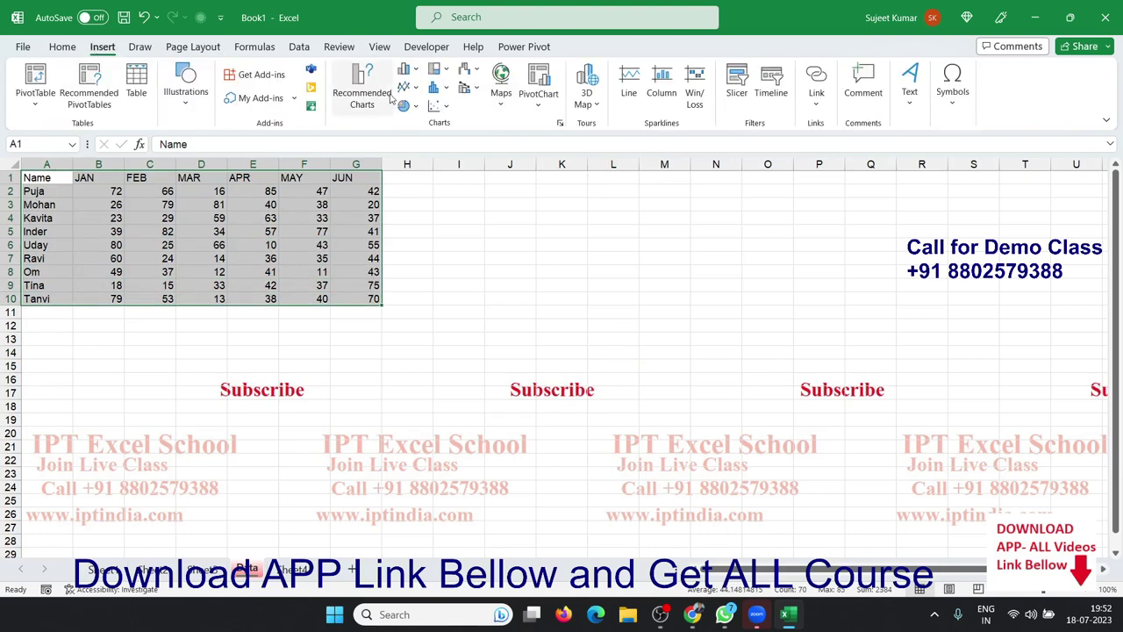
click(403, 70)
click(416, 121)
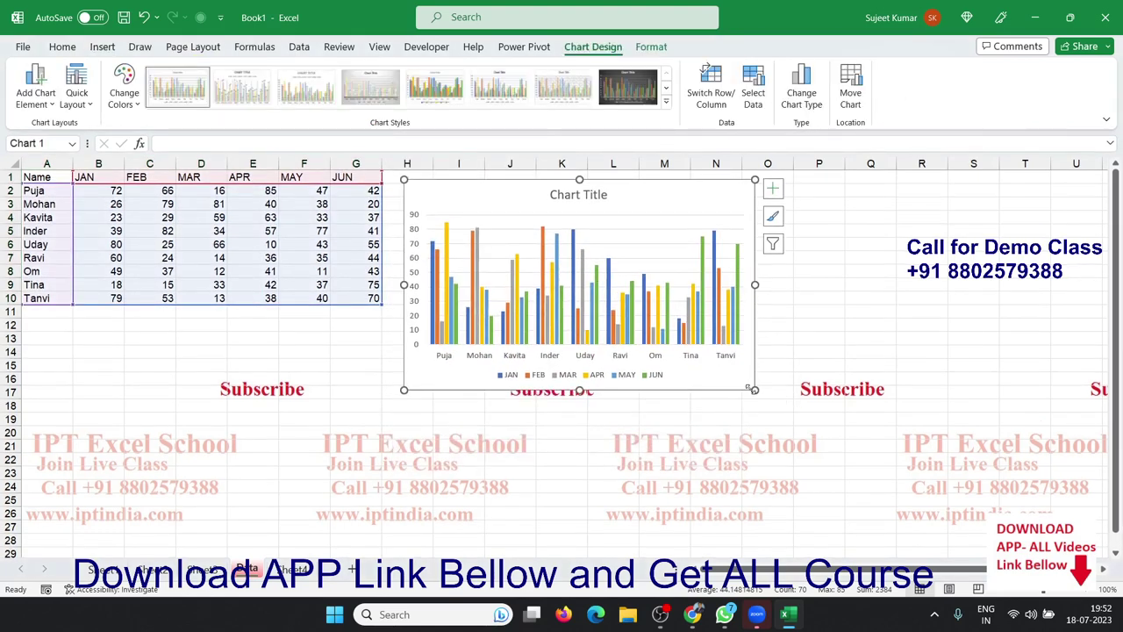
drag(752, 388, 930, 424)
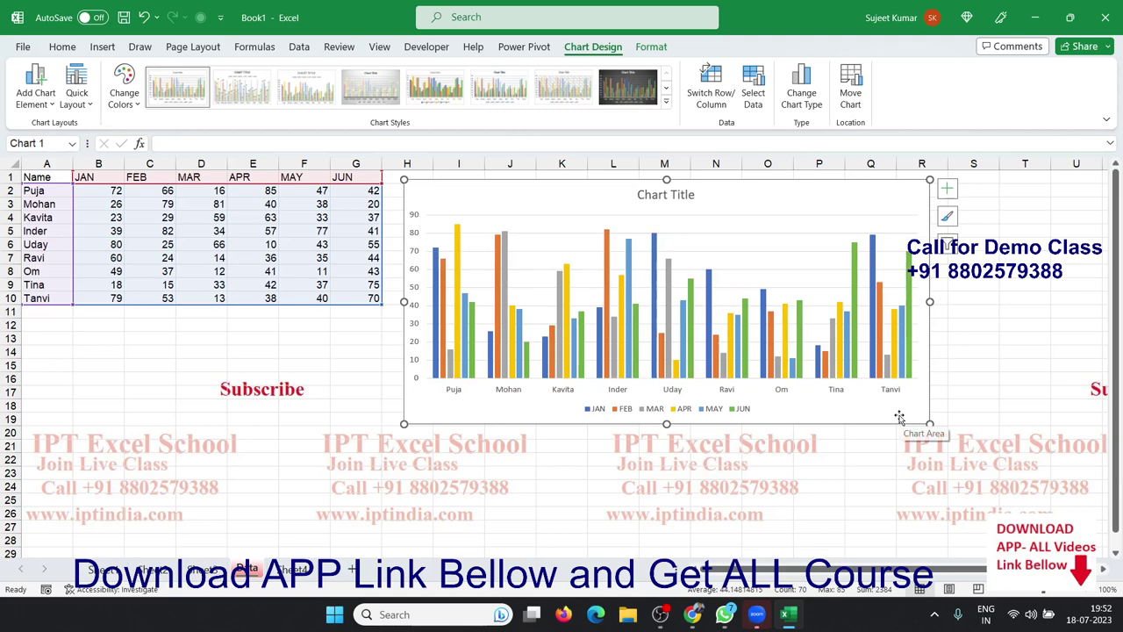
Limit the trial chart's data range to Puja's row, then delete the chart
click(50, 190)
drag(50, 197, 324, 189)
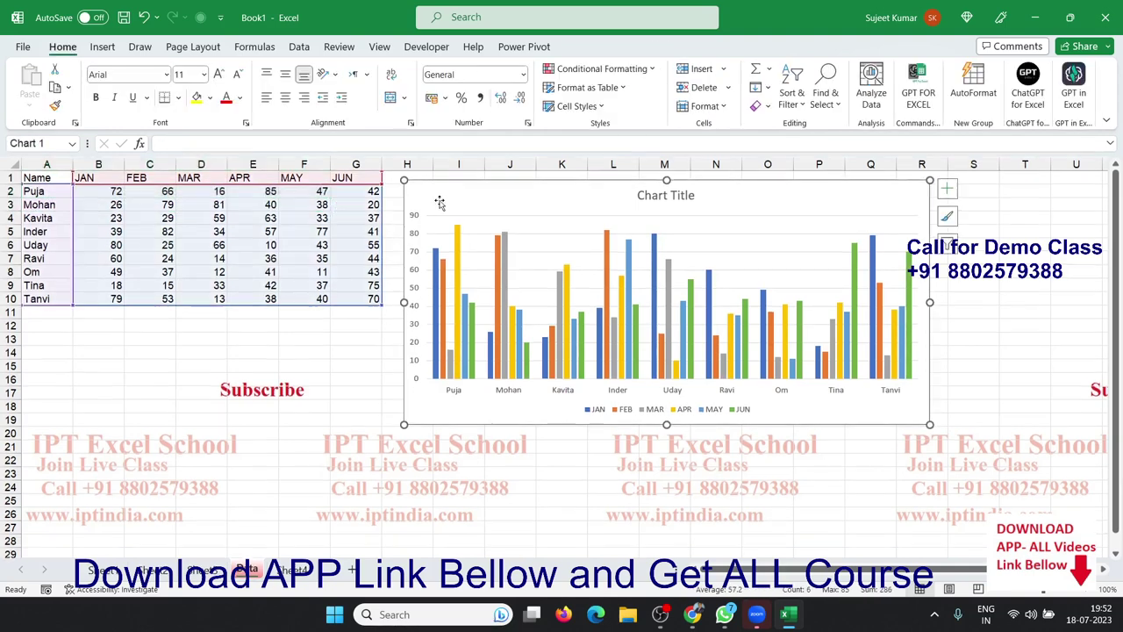
click(439, 204)
drag(376, 297, 370, 201)
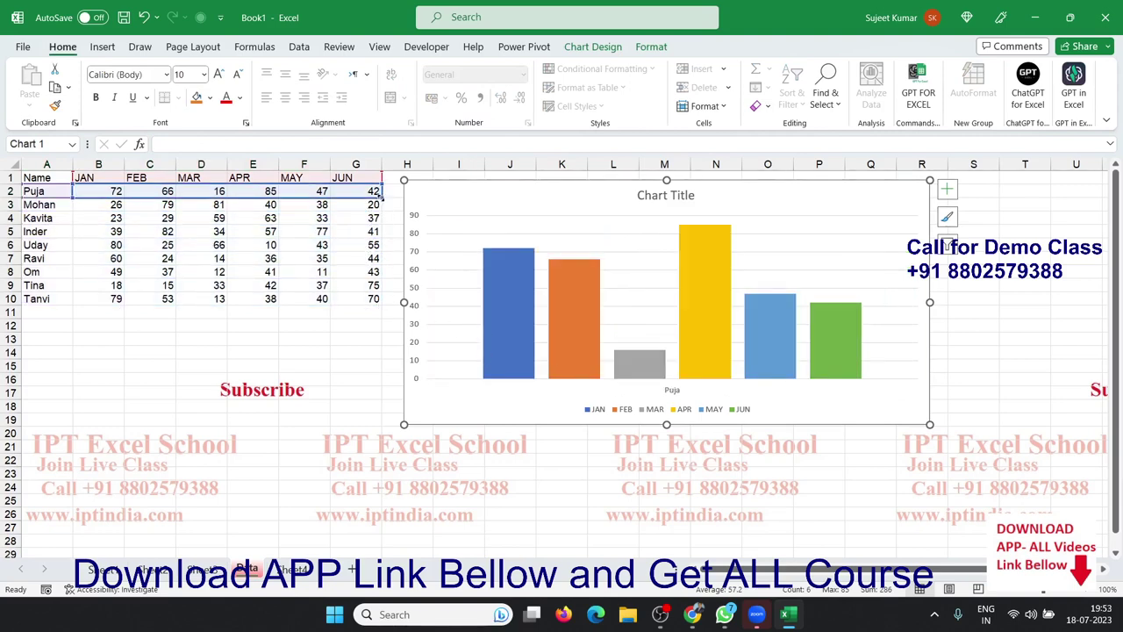
drag(379, 198, 380, 196)
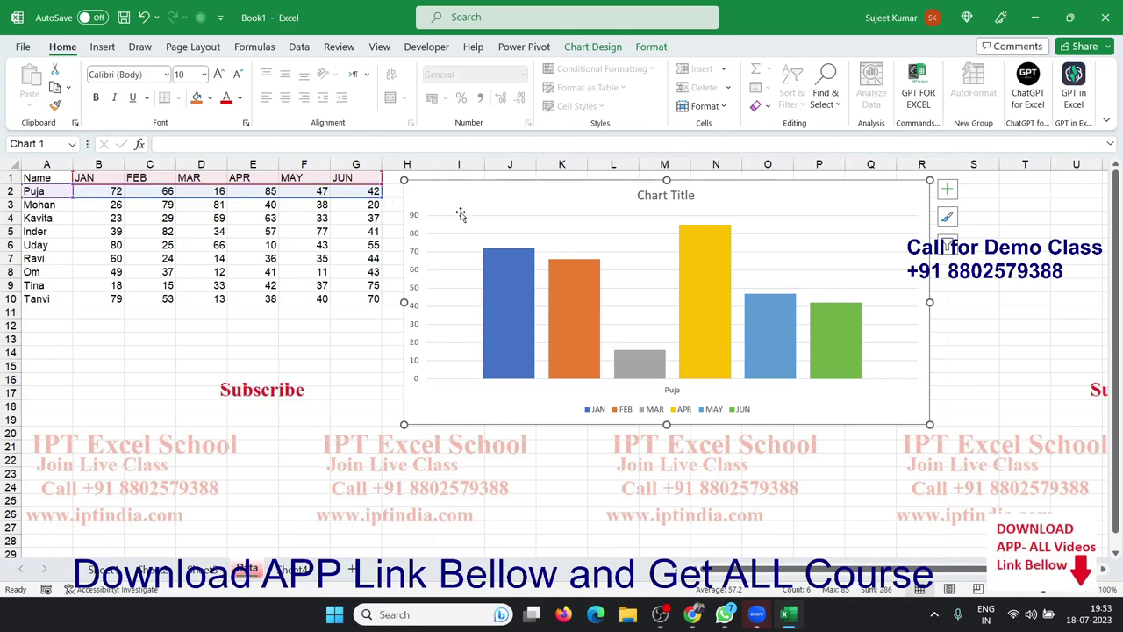
key(Delete)
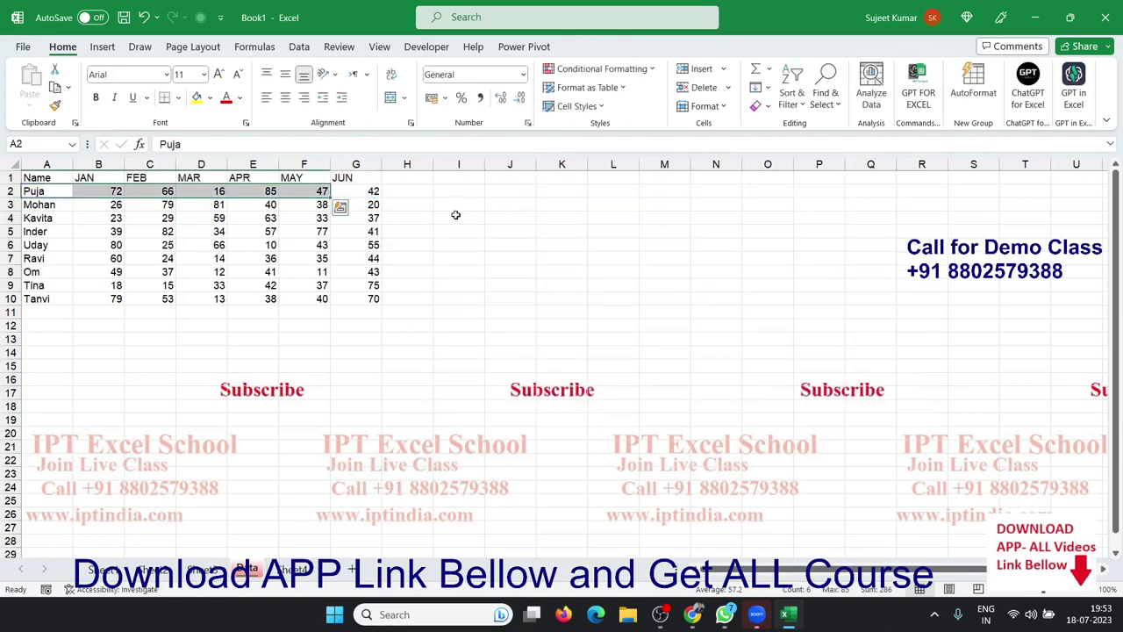
Copy the header row A1:G1 and paste it into row 13
click(255, 256)
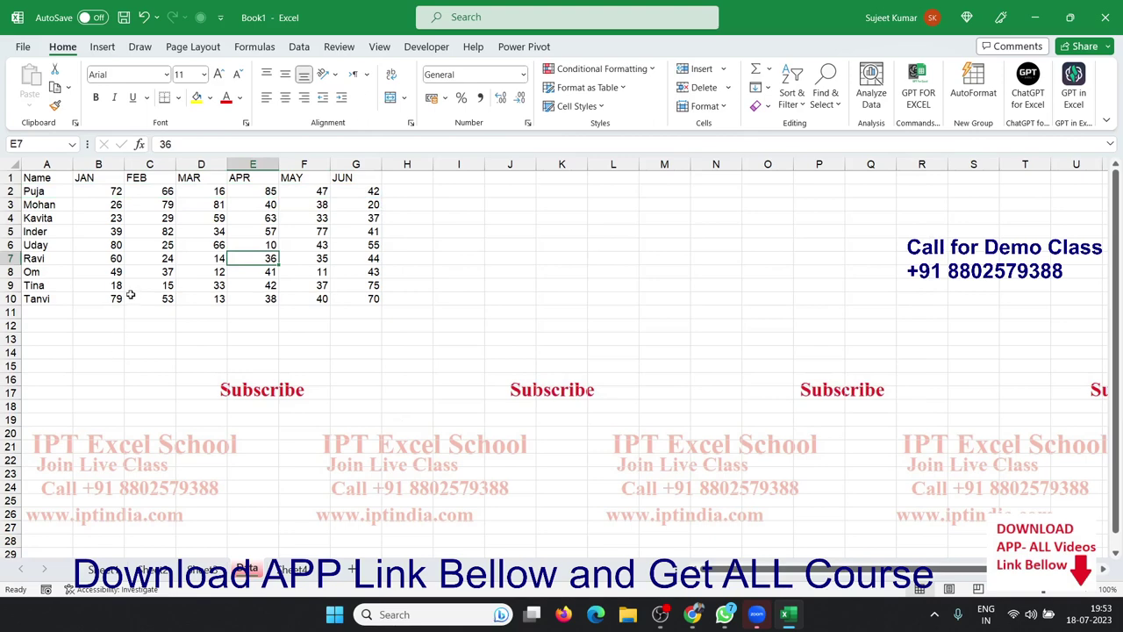
click(61, 180)
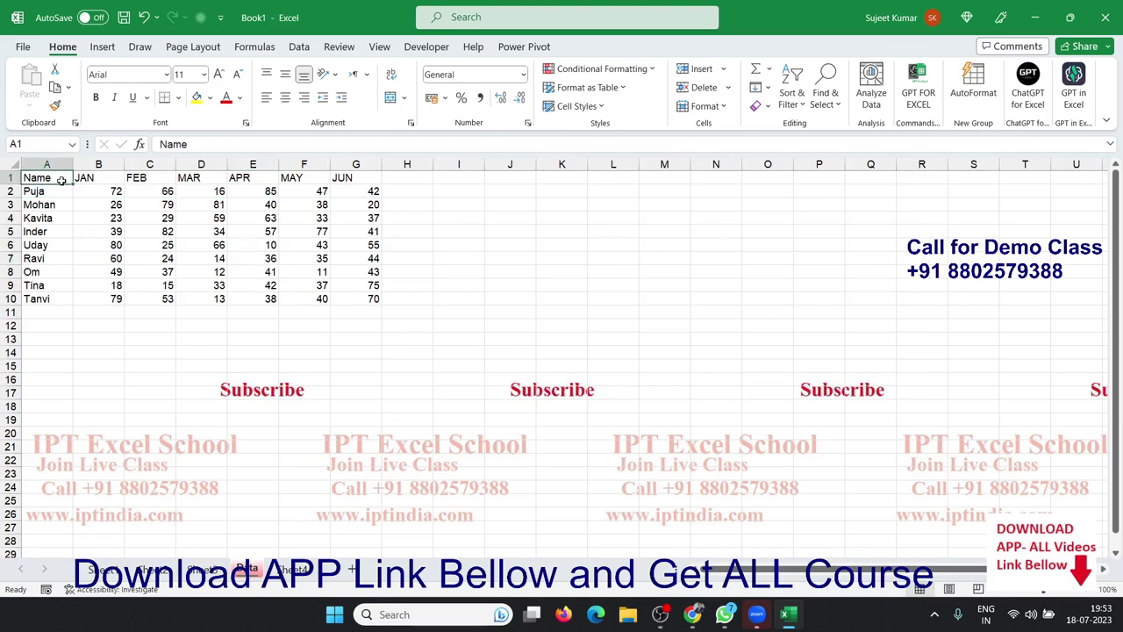
key(Right)
key(Left)
key(ctrl+shift+Right)
key(ctrl+c)
key(Down)
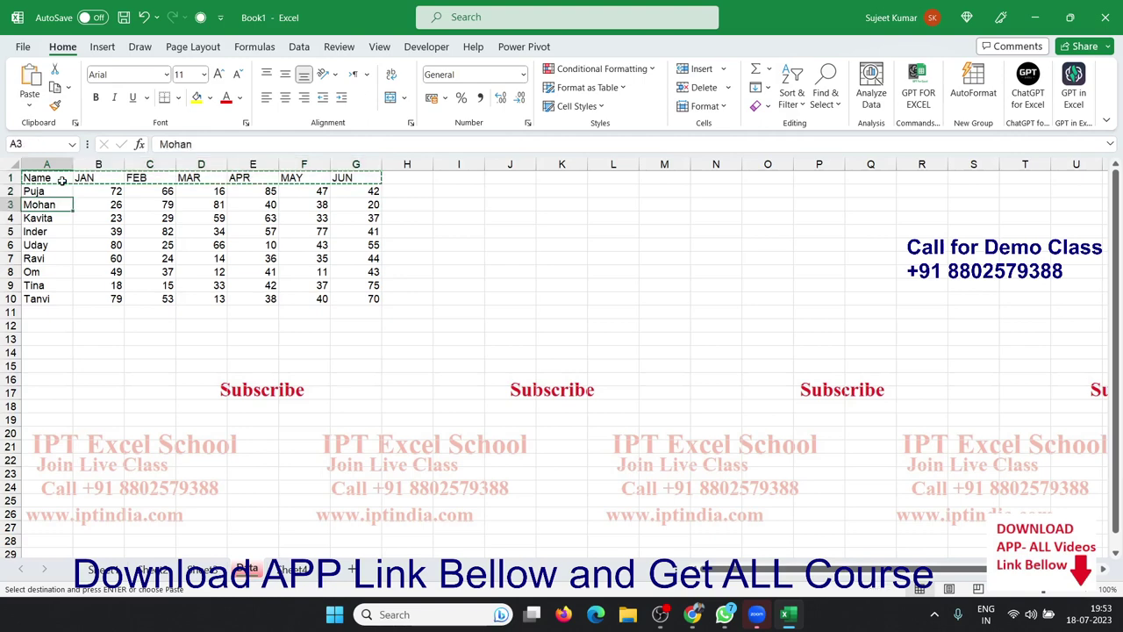
key(Down)
key(Down)
key(Down)
Put 1 in A12 and enter =OFFSET(A1,A12,0) in A14
key(Down)
key(Down)
key(Down)
key(Down)
key(Down)
key(Down)
key(Down)
key(Down)
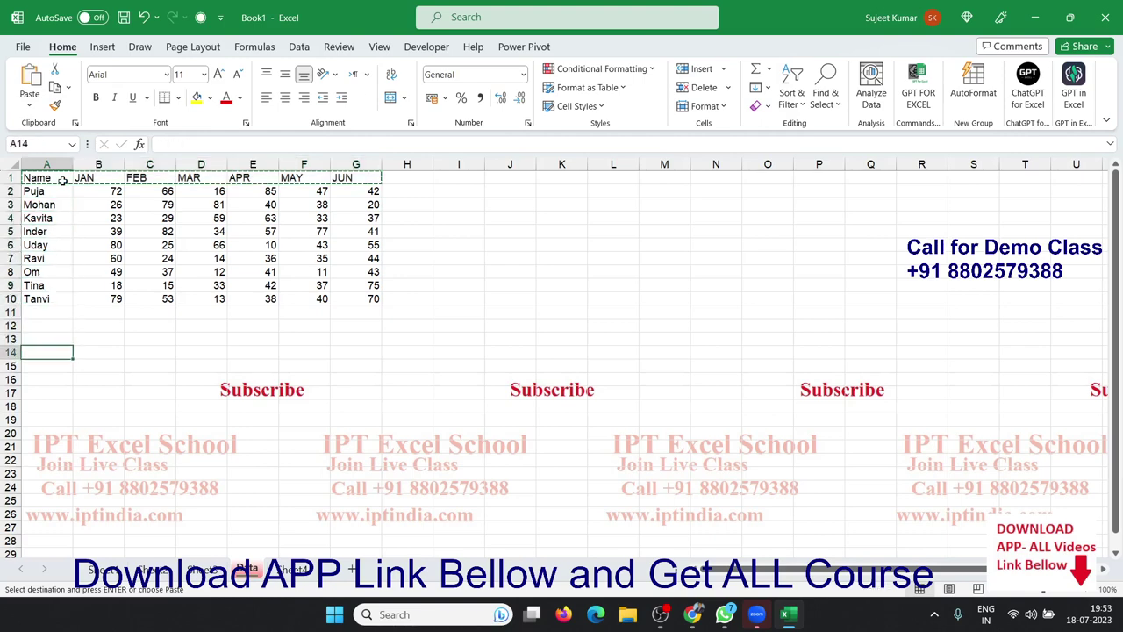
key(Up)
key(Return)
key(Down)
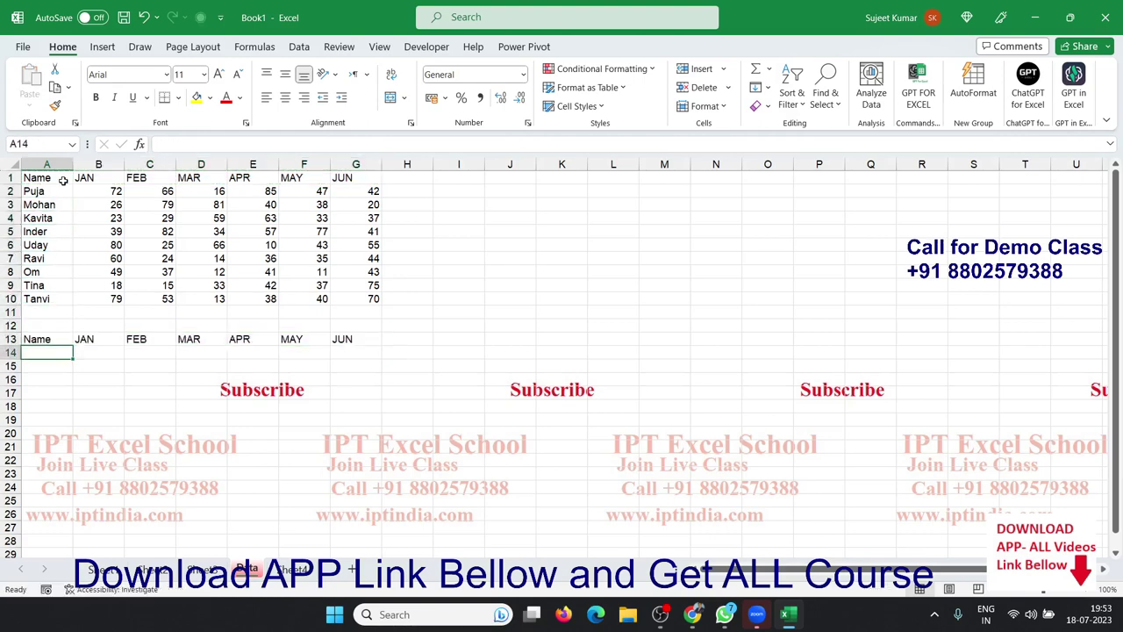
key(Up)
key(Up)
text(1)
key(Return)
key(Down)
text(=off)
key(Tab)
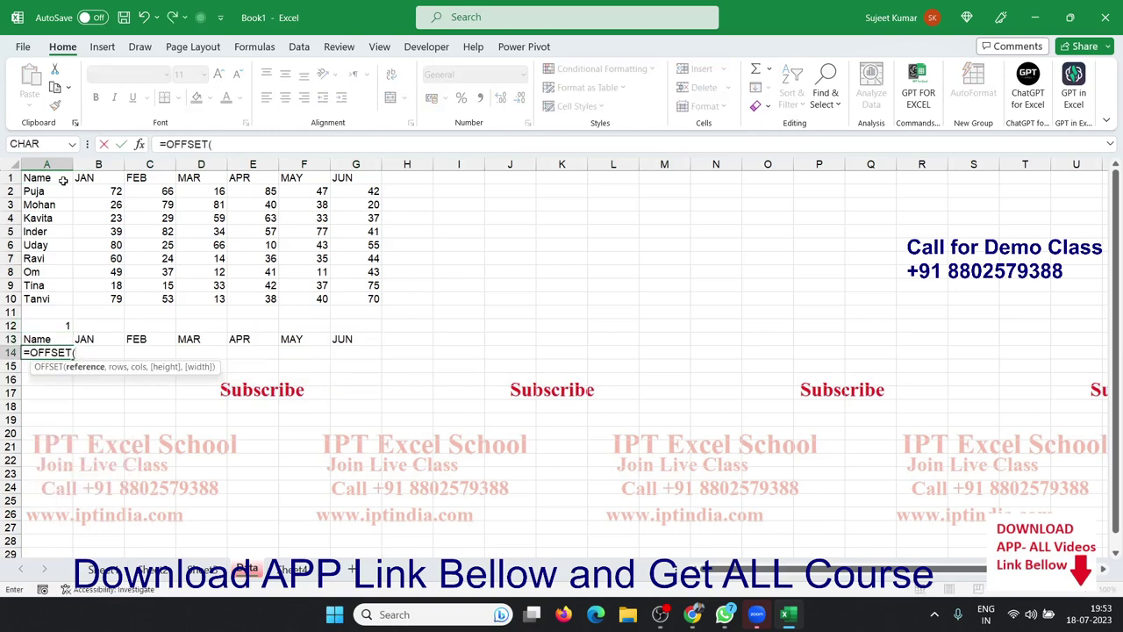
click(50, 181)
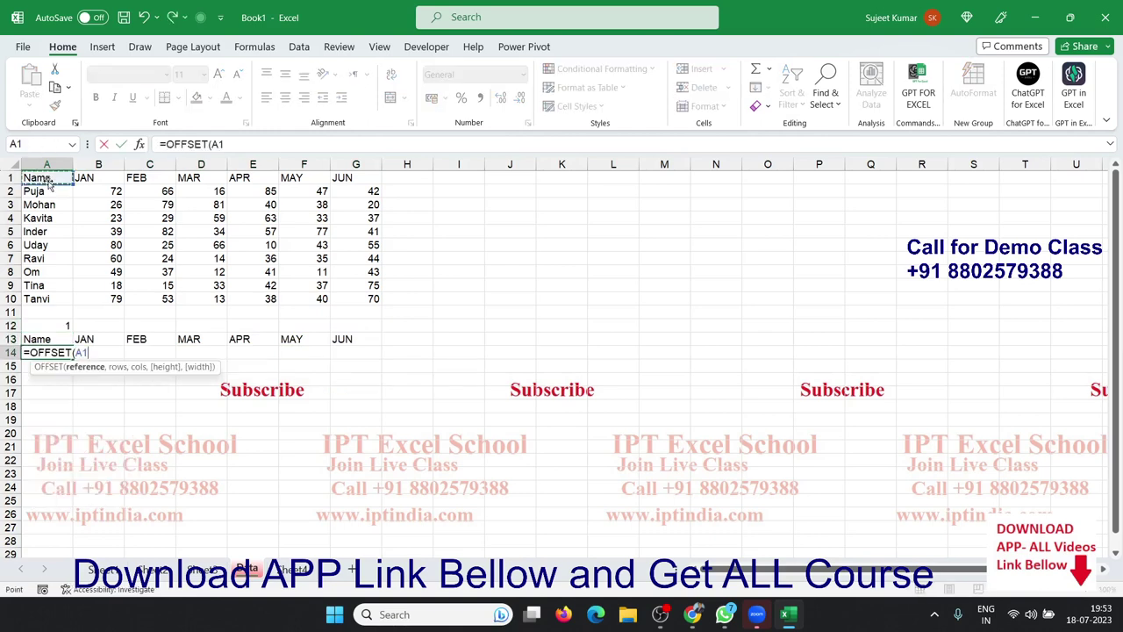
text(,)
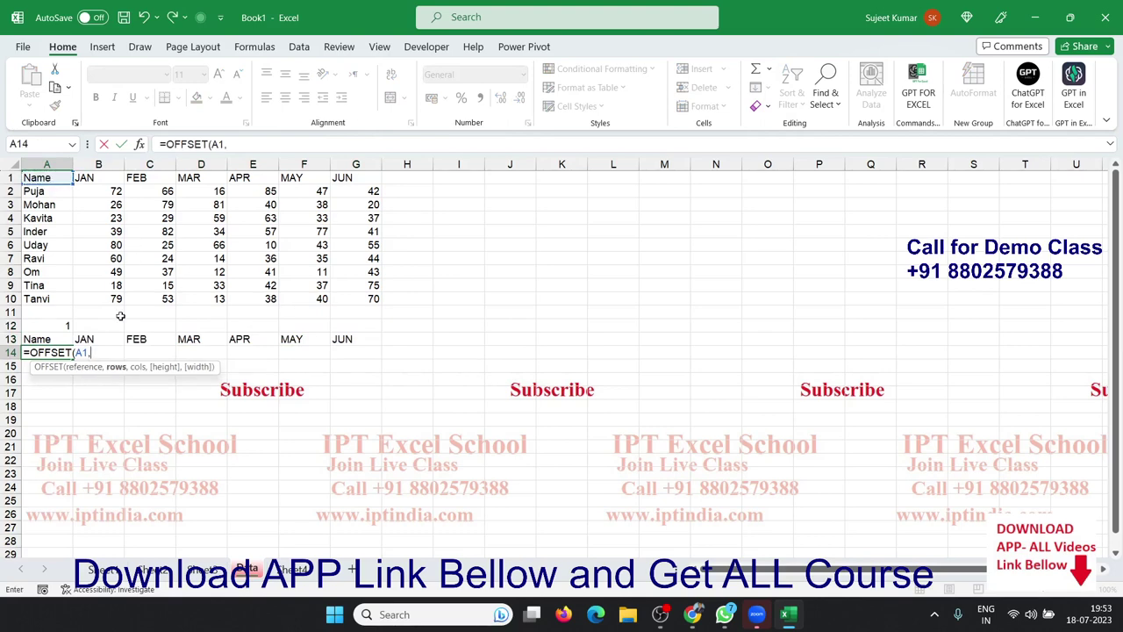
click(65, 327)
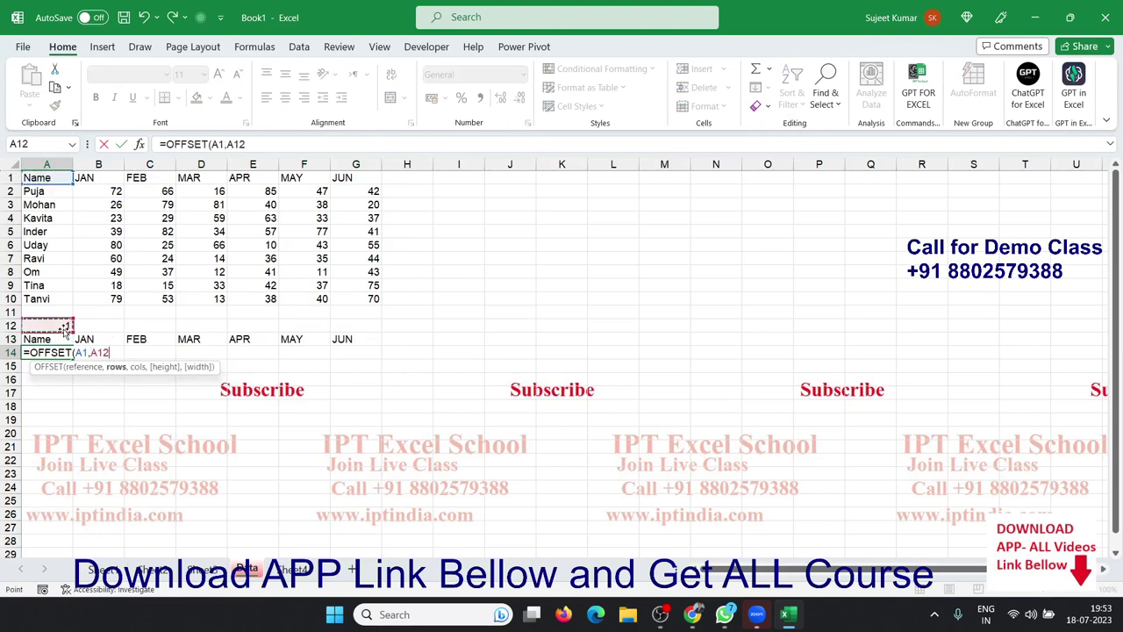
text(,0))
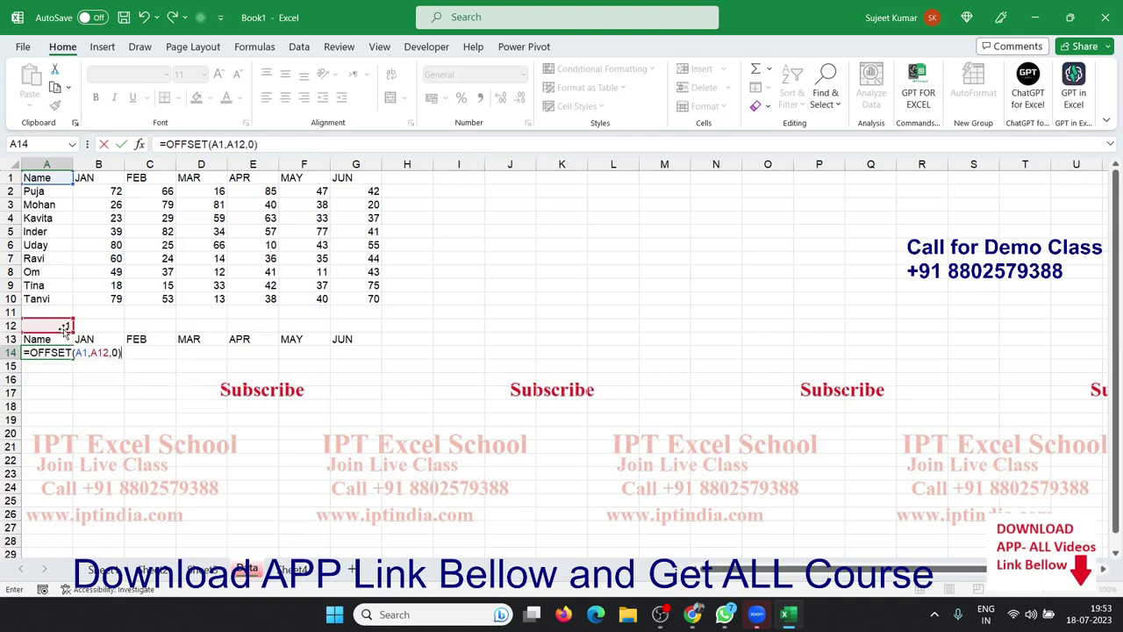
key(Return)
Drag A14's formula across to column G and inspect the copy in B14
key(Up)
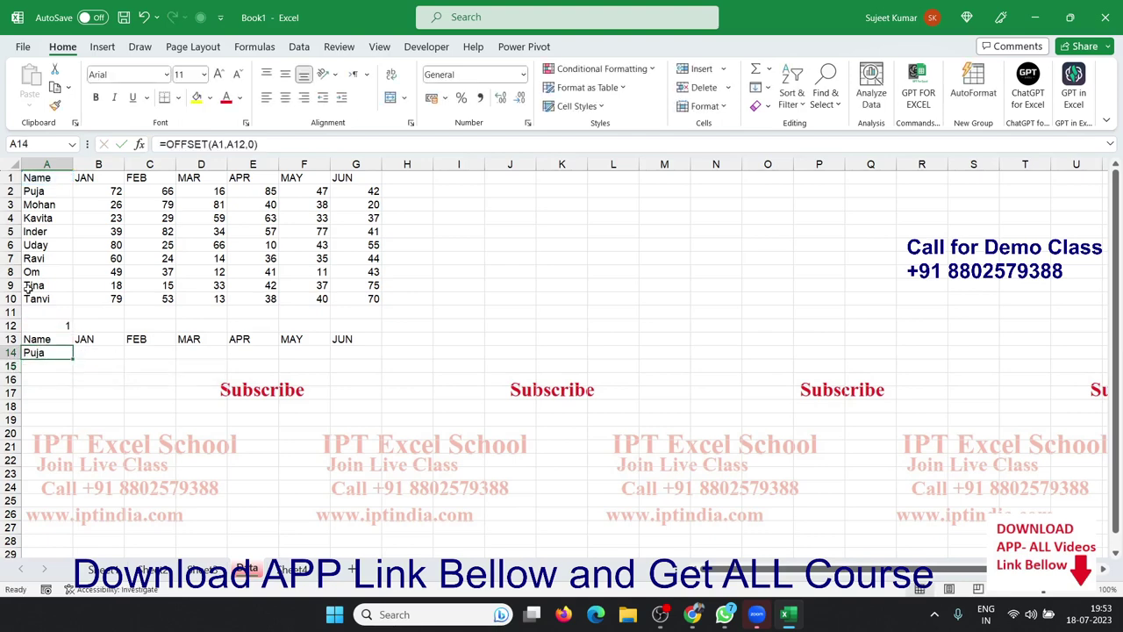
drag(75, 358, 358, 363)
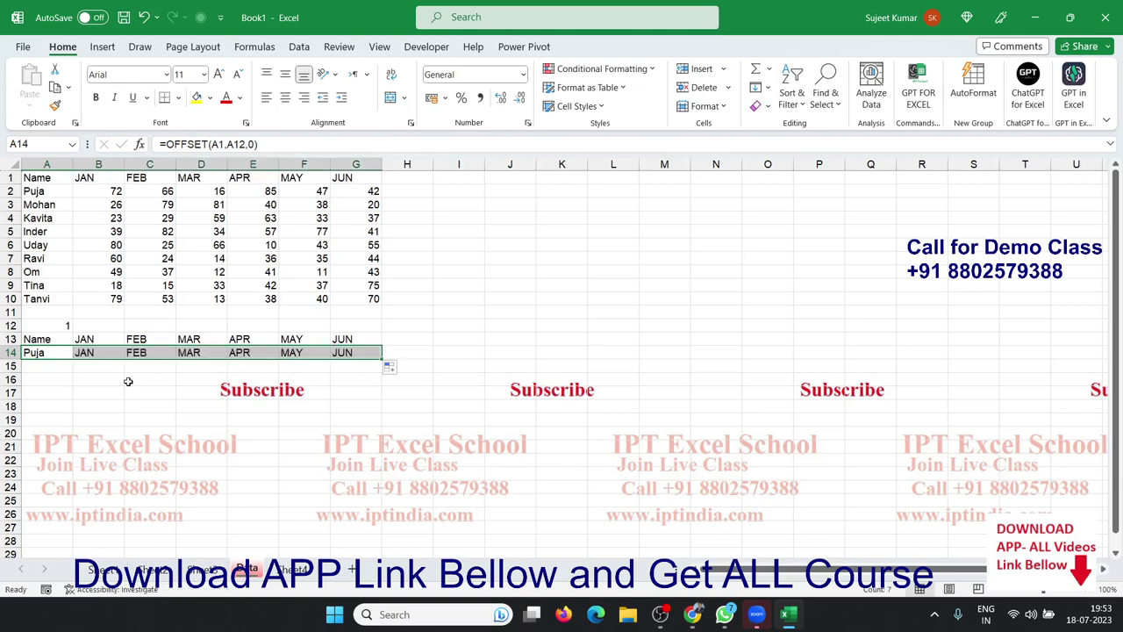
click(65, 351)
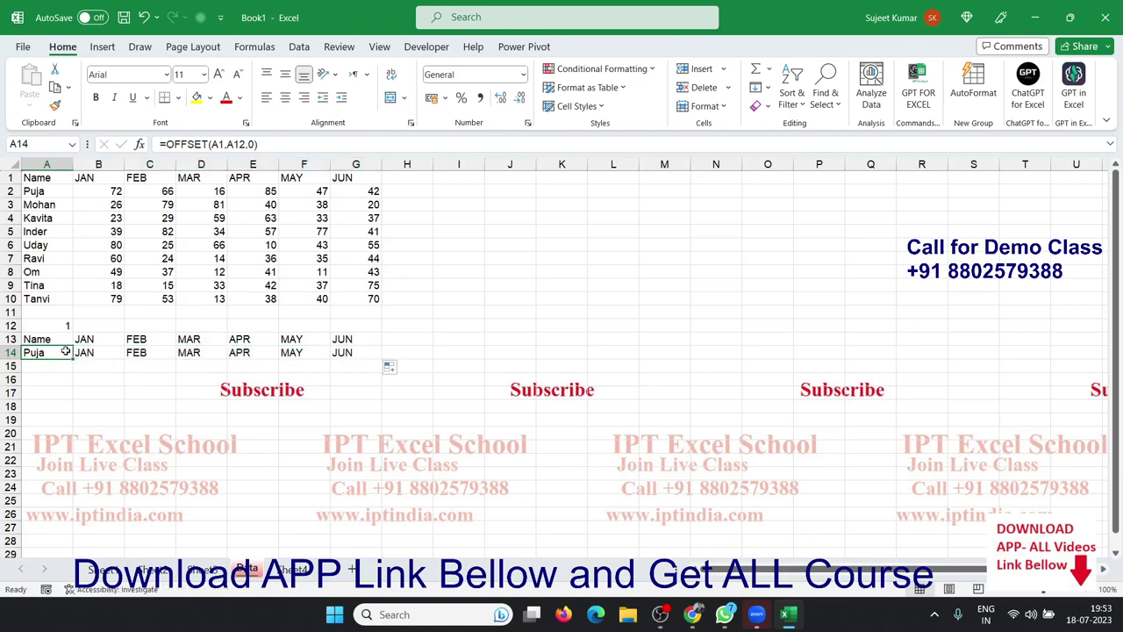
click(79, 353)
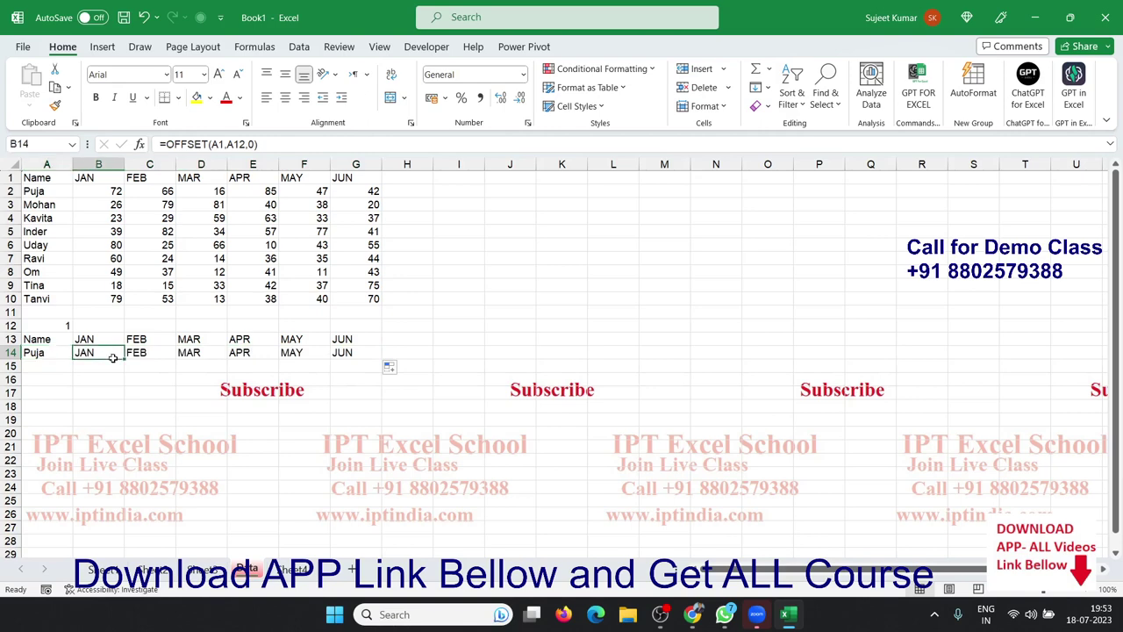
Change A14 to =OFFSET(A1,$A$12,0) and fill it across A14:G14 with Ctrl+R
double_click(66, 353)
click(106, 353)
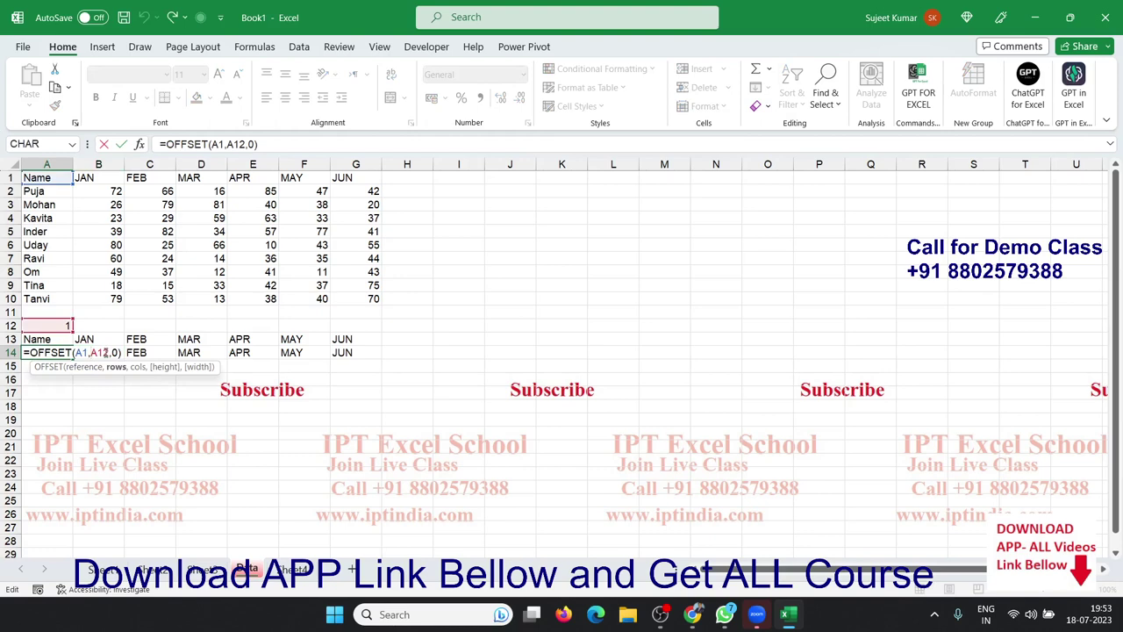
key(F4)
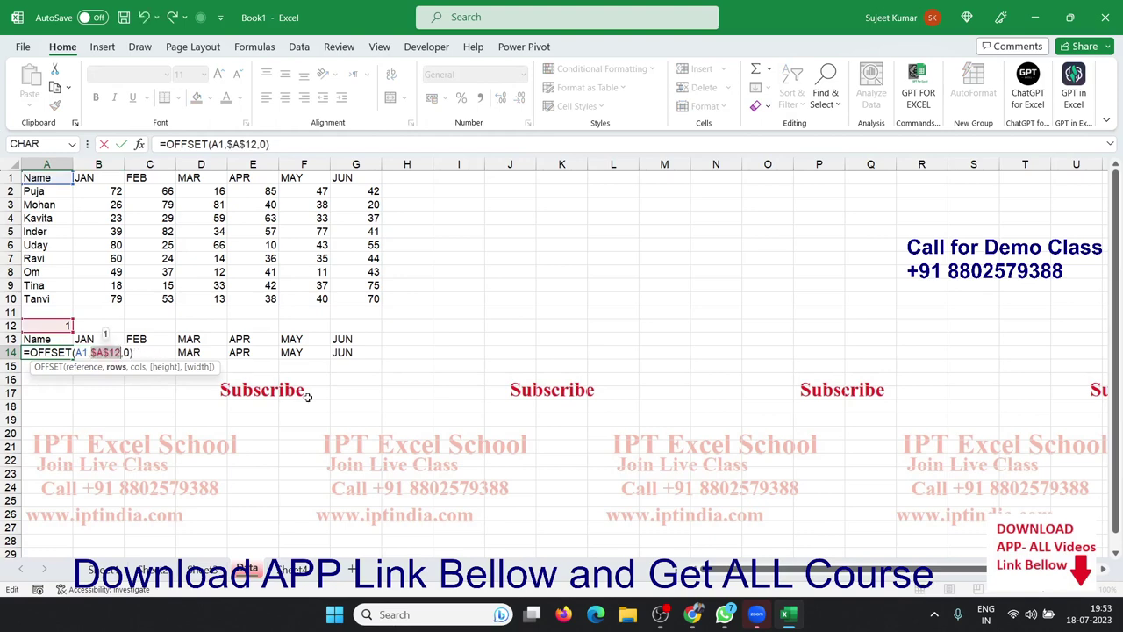
key(Return)
key(Up)
key(ctrl+shift+Right)
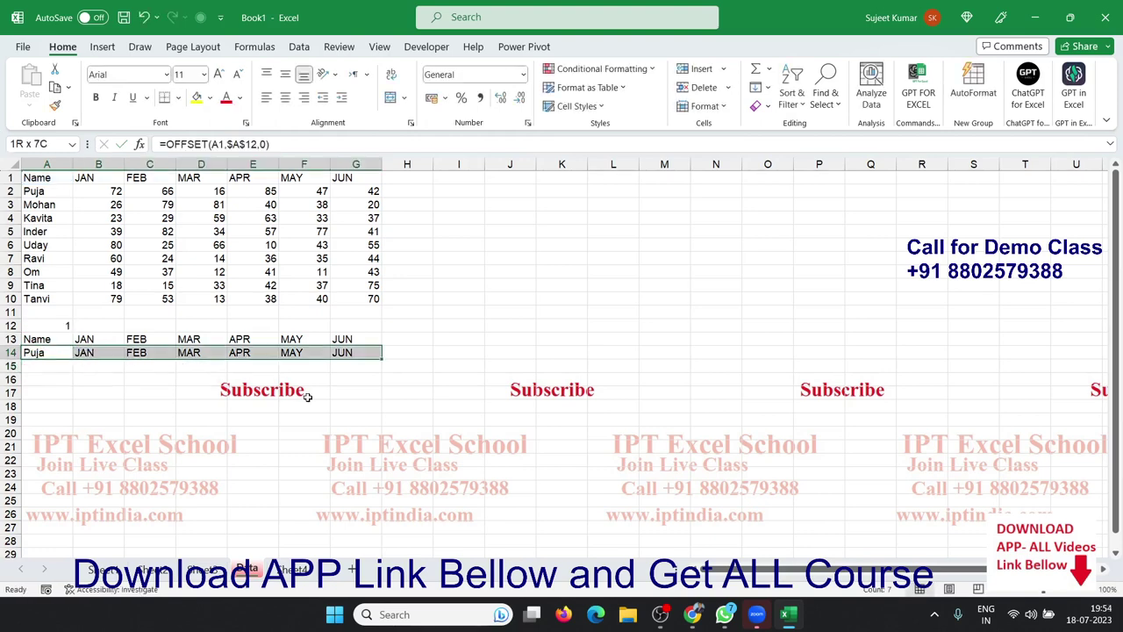
key(ctrl+r)
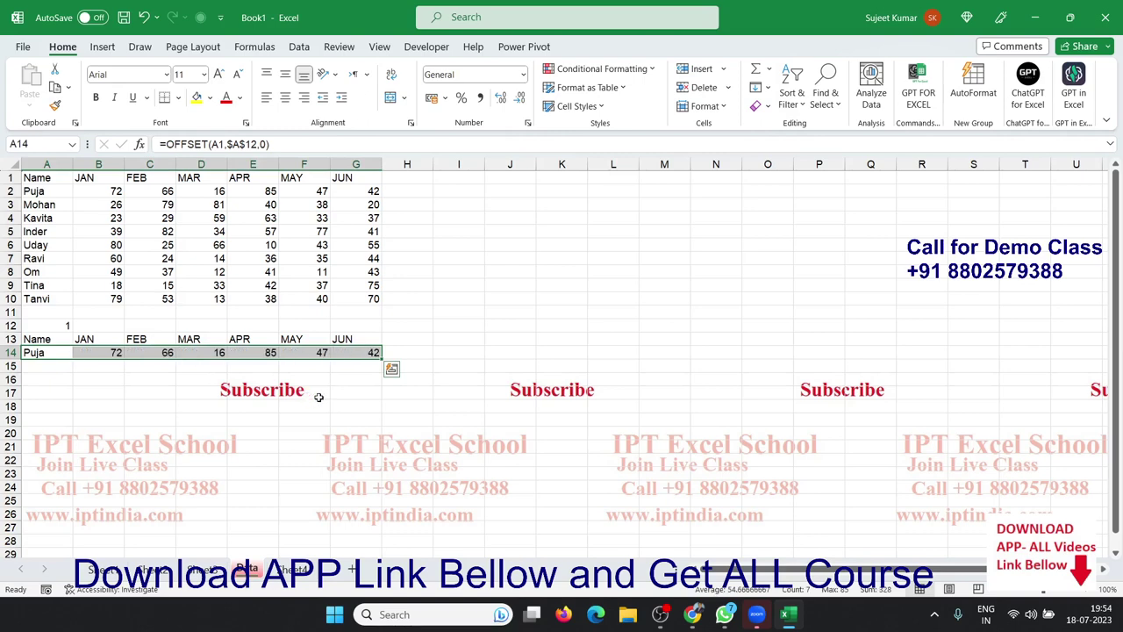
Insert a clustered column chart of A13:G14, move it beside the table and enlarge it
drag(57, 339, 377, 353)
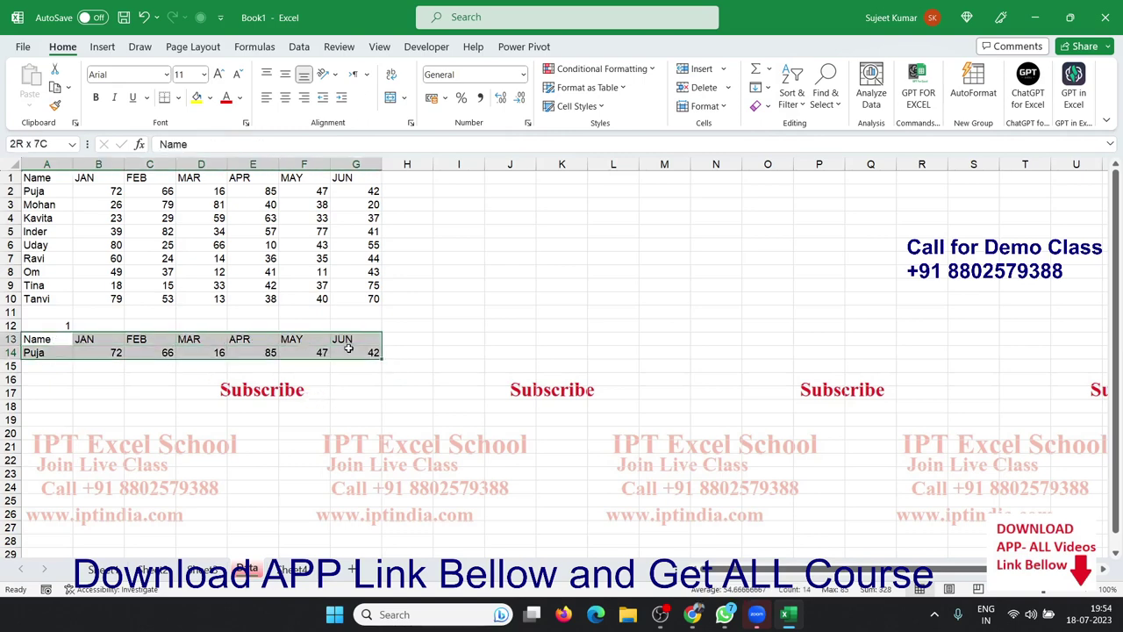
click(102, 46)
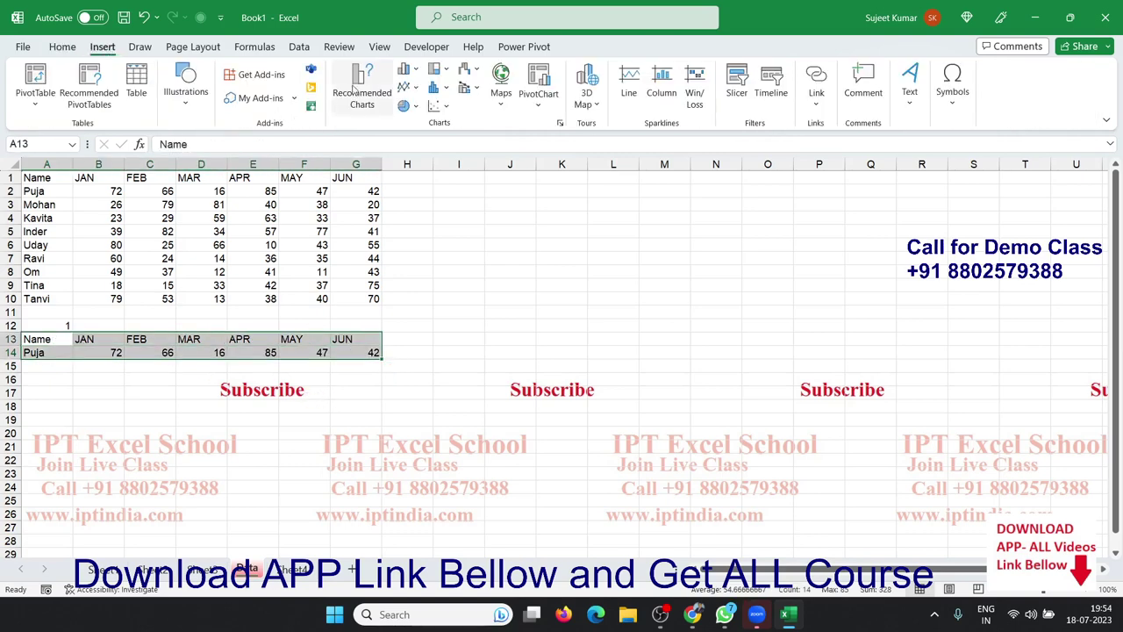
click(409, 70)
click(421, 122)
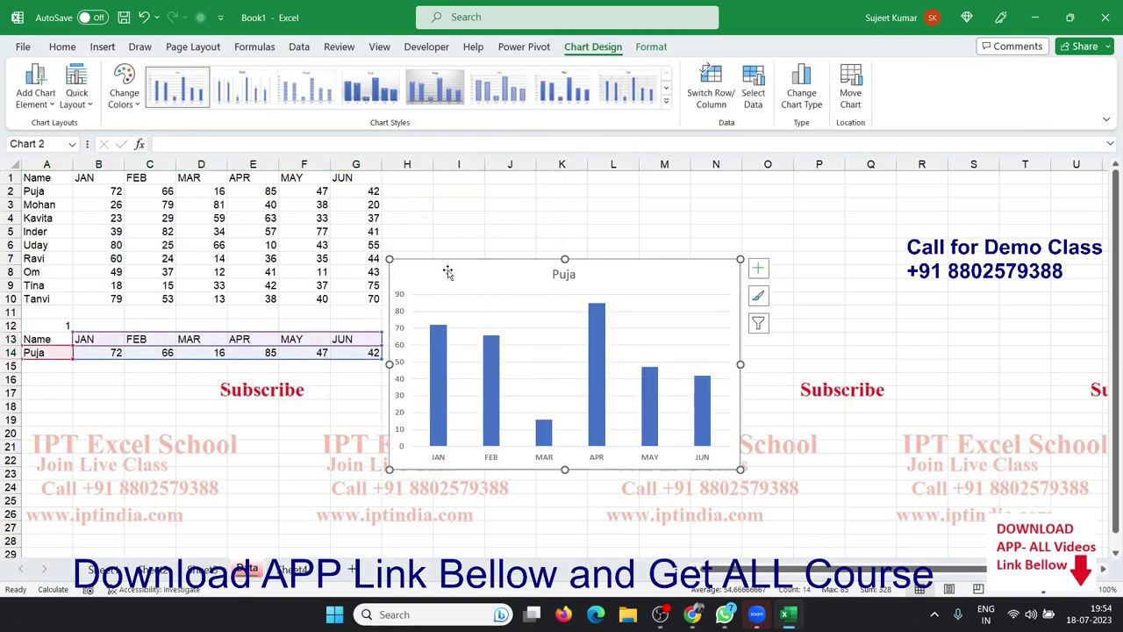
drag(447, 271, 447, 181)
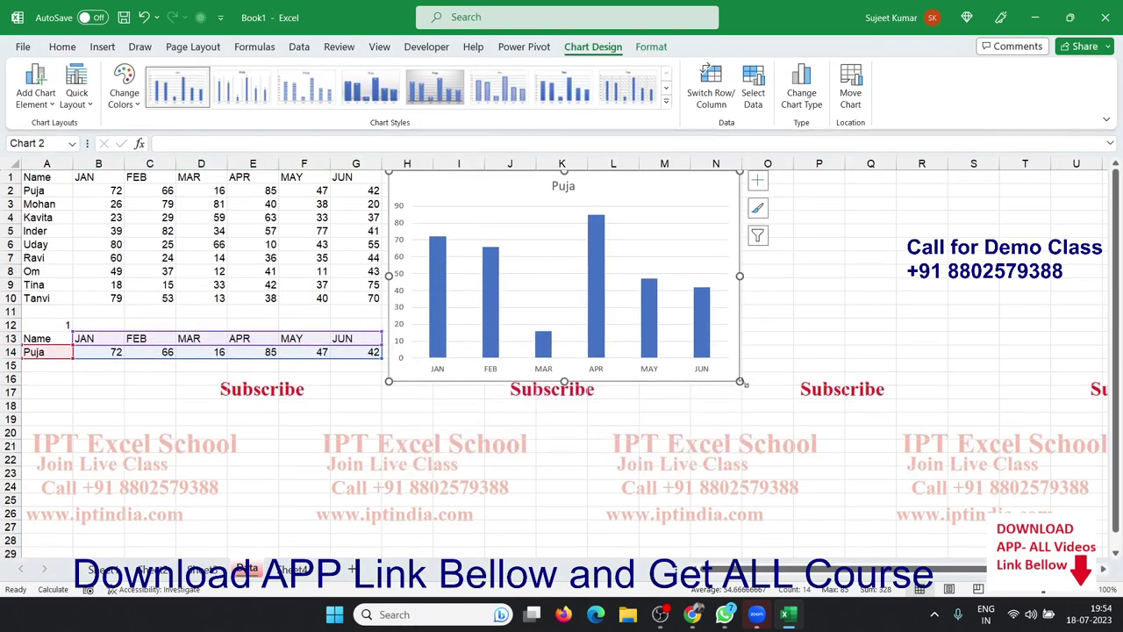
drag(740, 382, 845, 409)
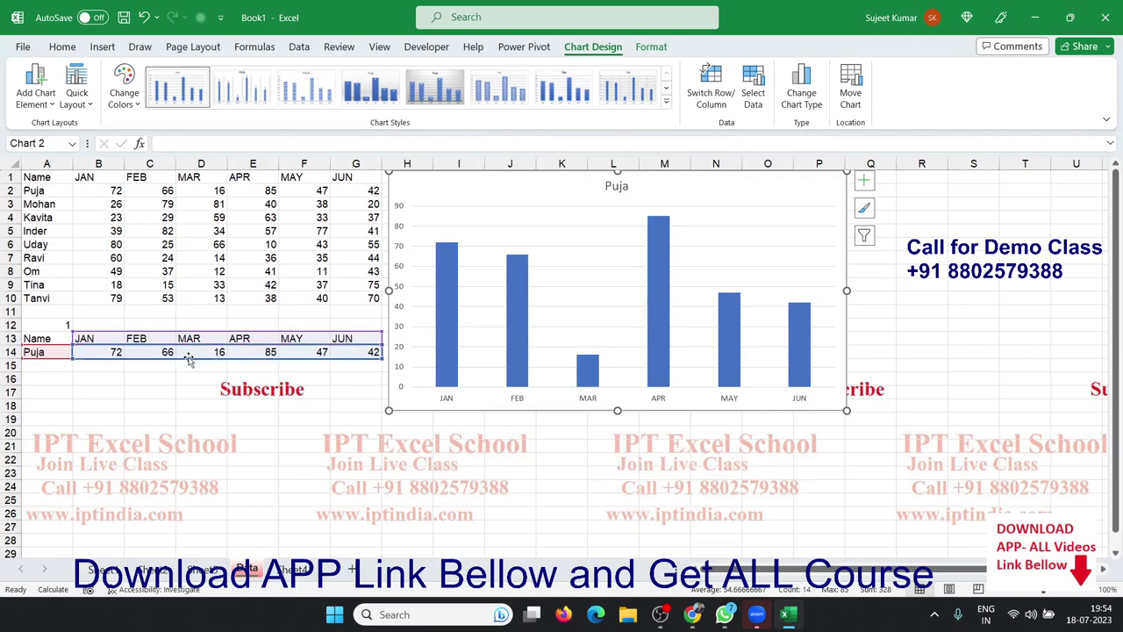
click(145, 392)
click(71, 327)
Enter 2, 3 and 4 in A12 to show Mohan, Kavita and Inder, then reset to 1
text(2)
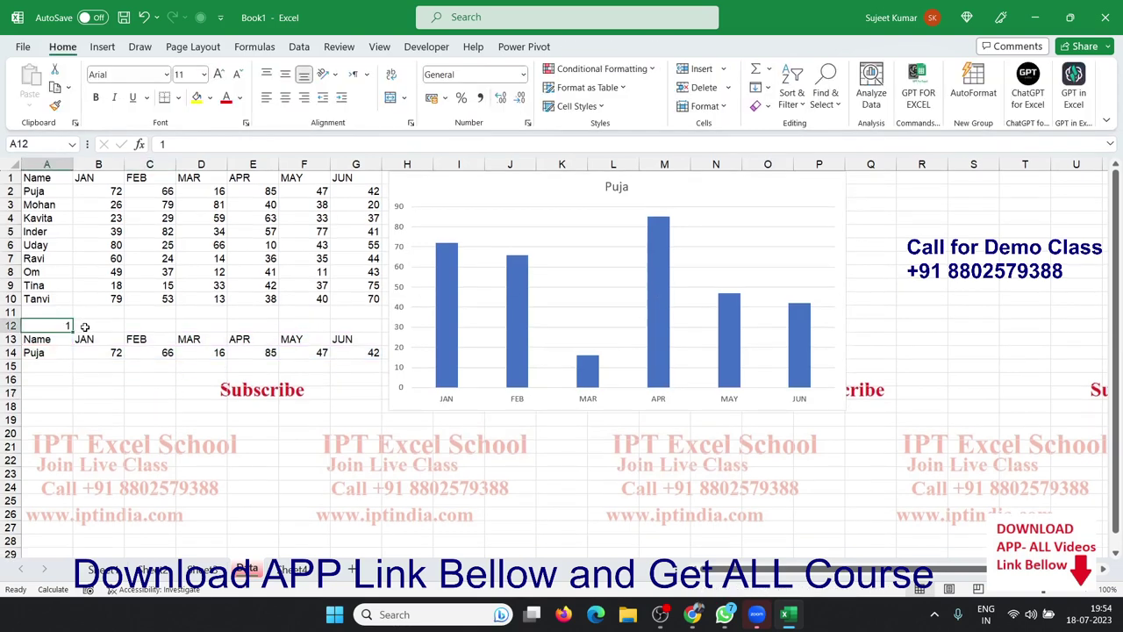
key(Return)
key(Up)
text(3)
key(Return)
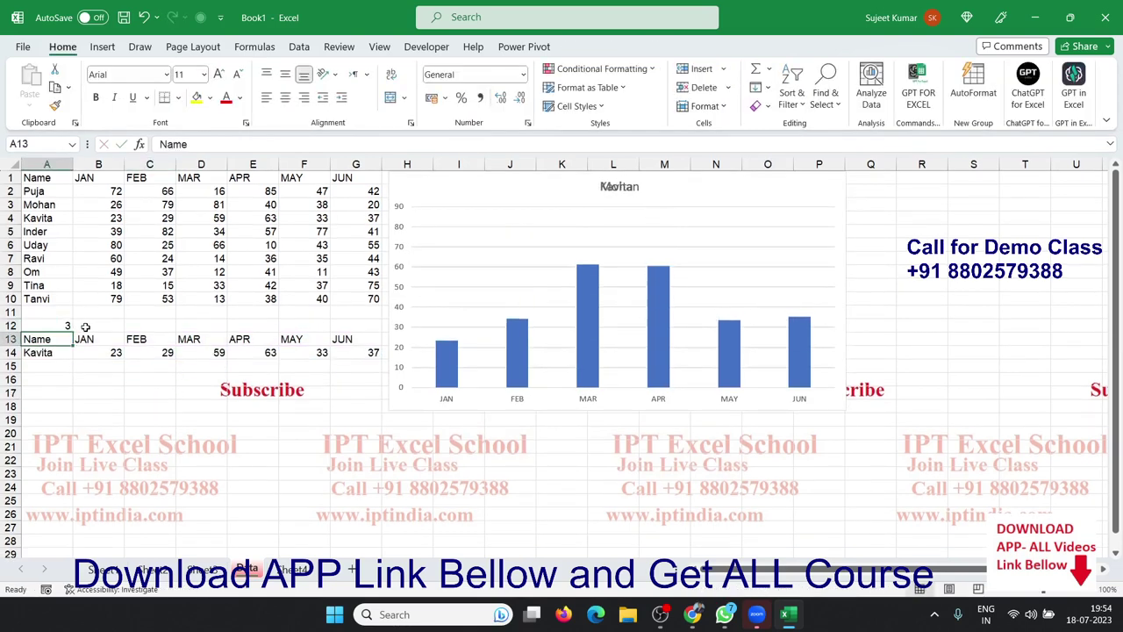
key(Up)
text(4)
key(Return)
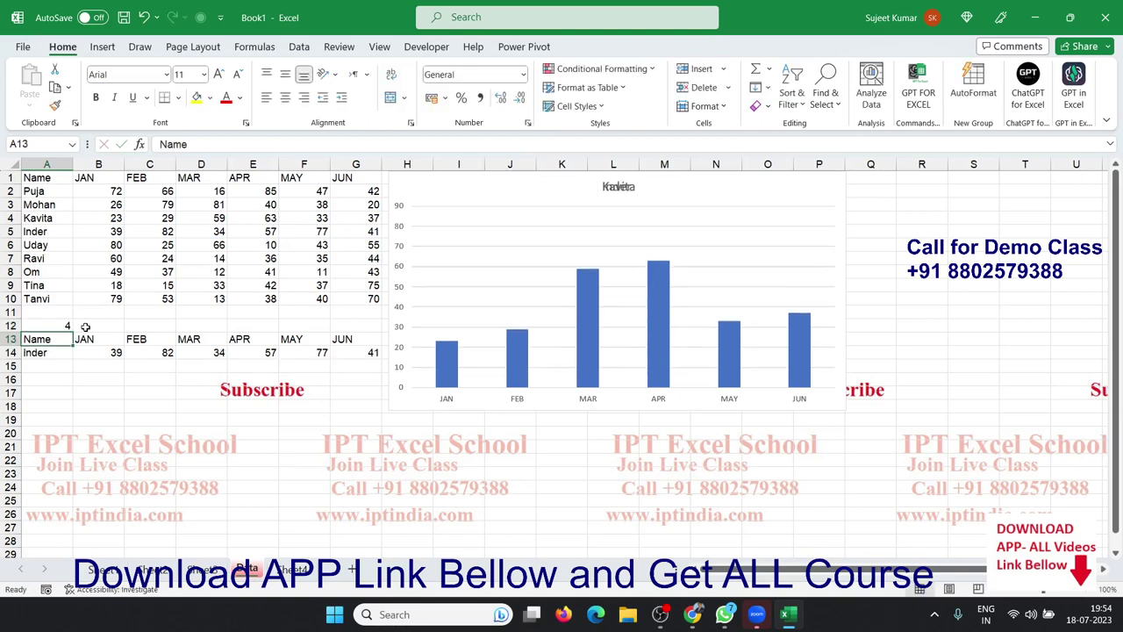
key(Up)
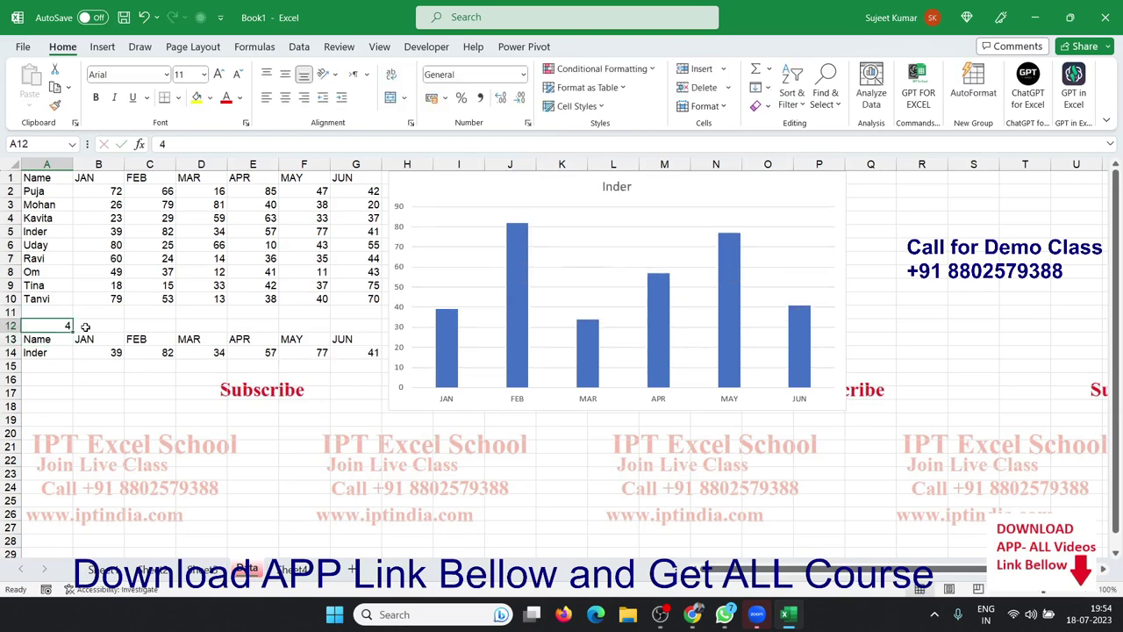
text(1)
key(Return)
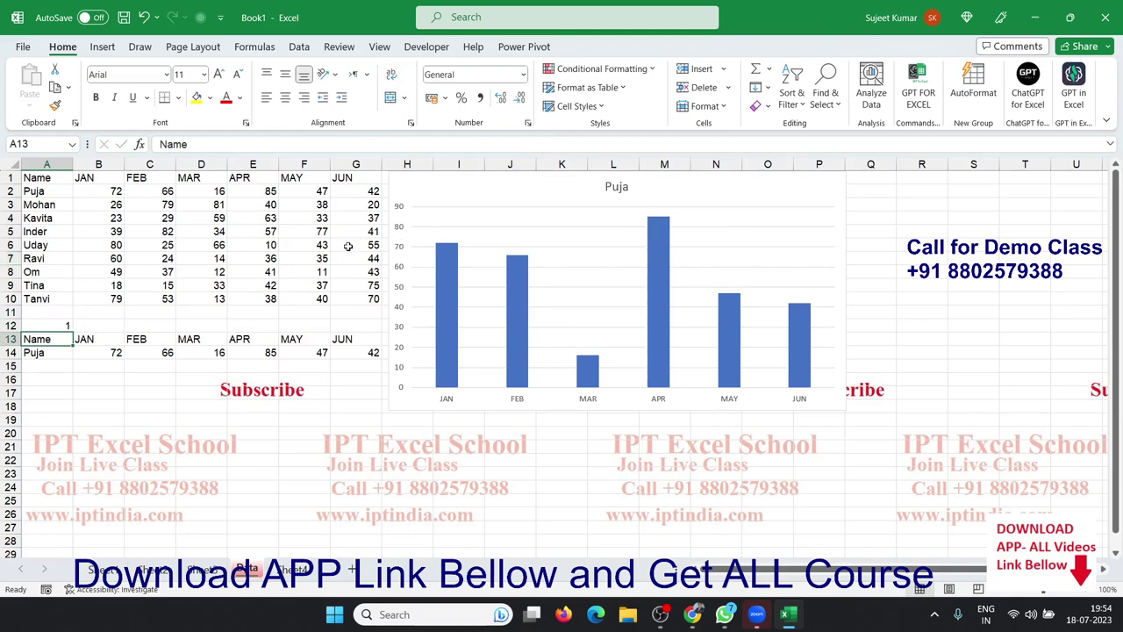
Move the chart down to about rows 5–23 and nudge it into place
drag(439, 193, 433, 259)
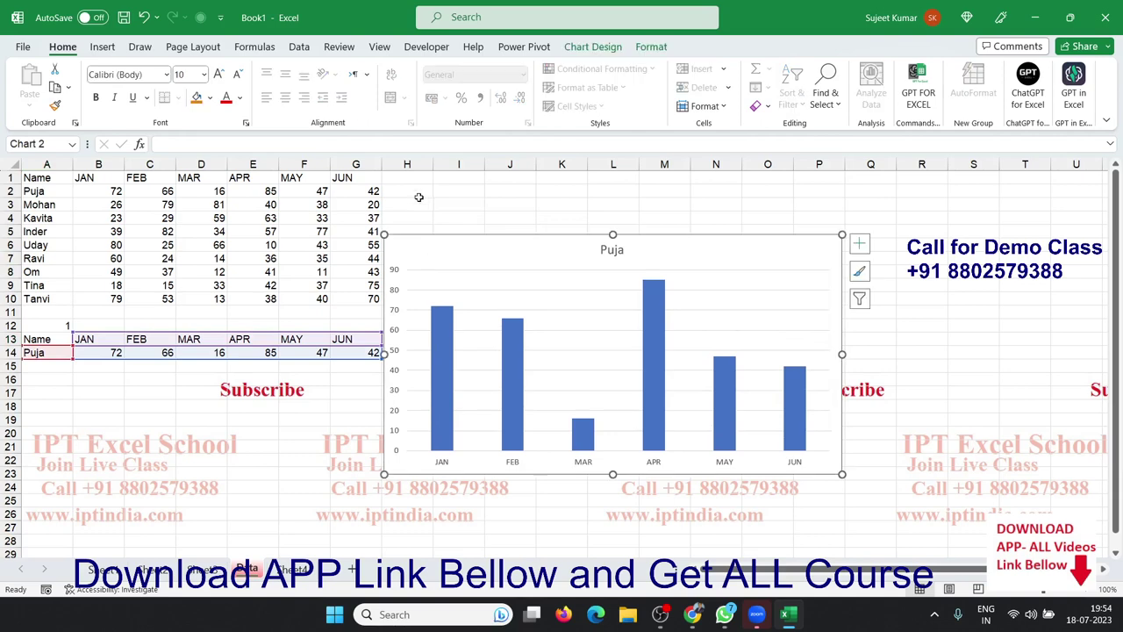
click(408, 182)
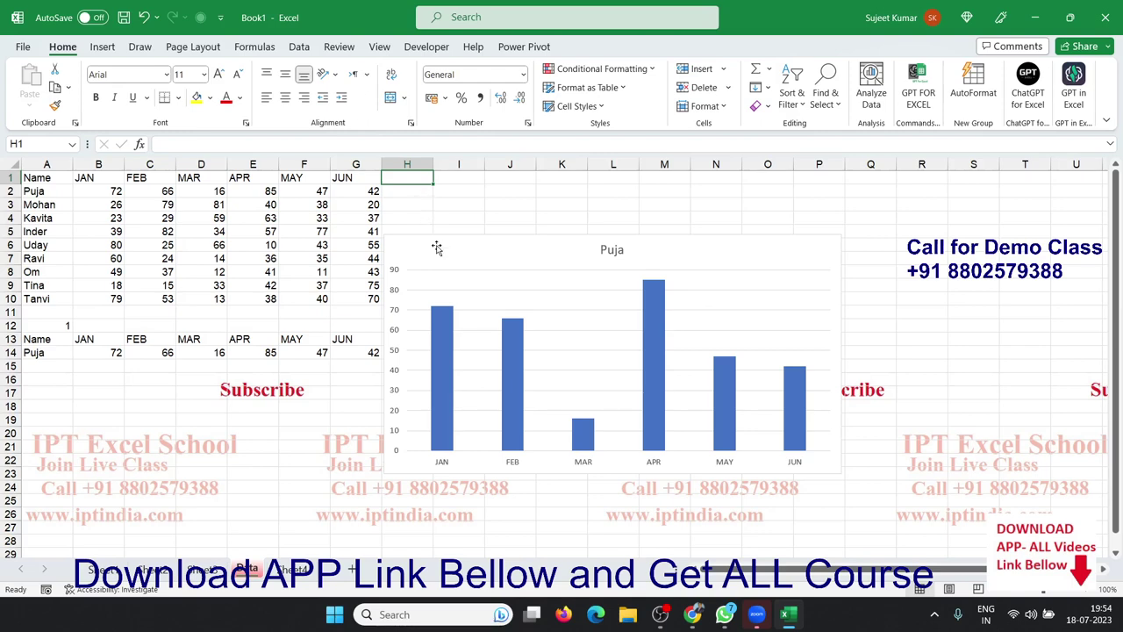
drag(434, 246, 469, 224)
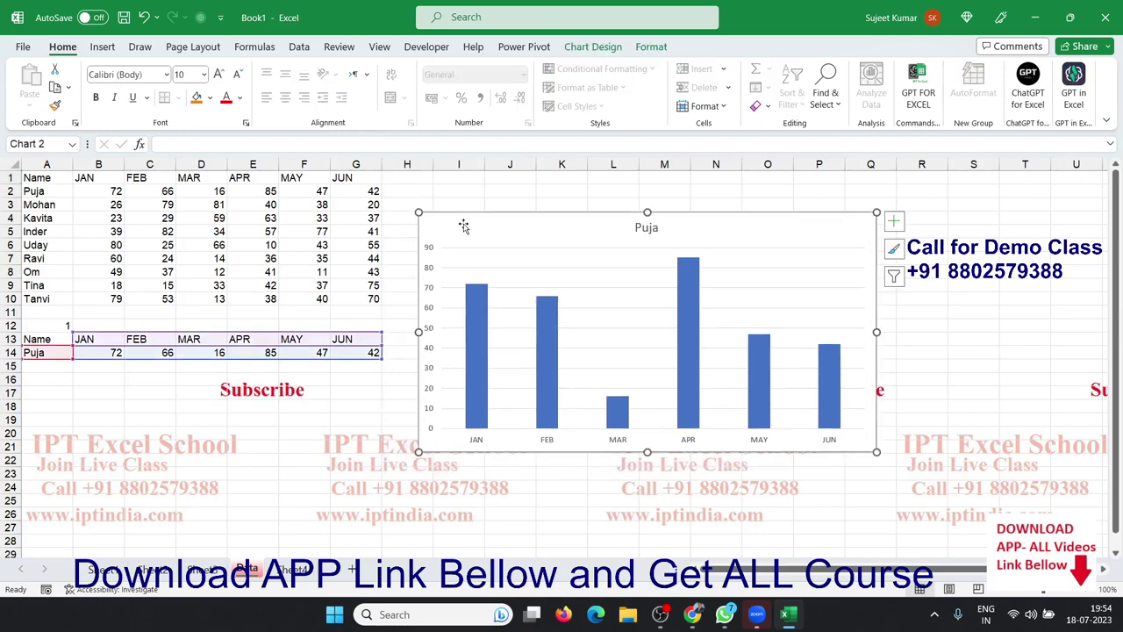
drag(459, 225, 460, 235)
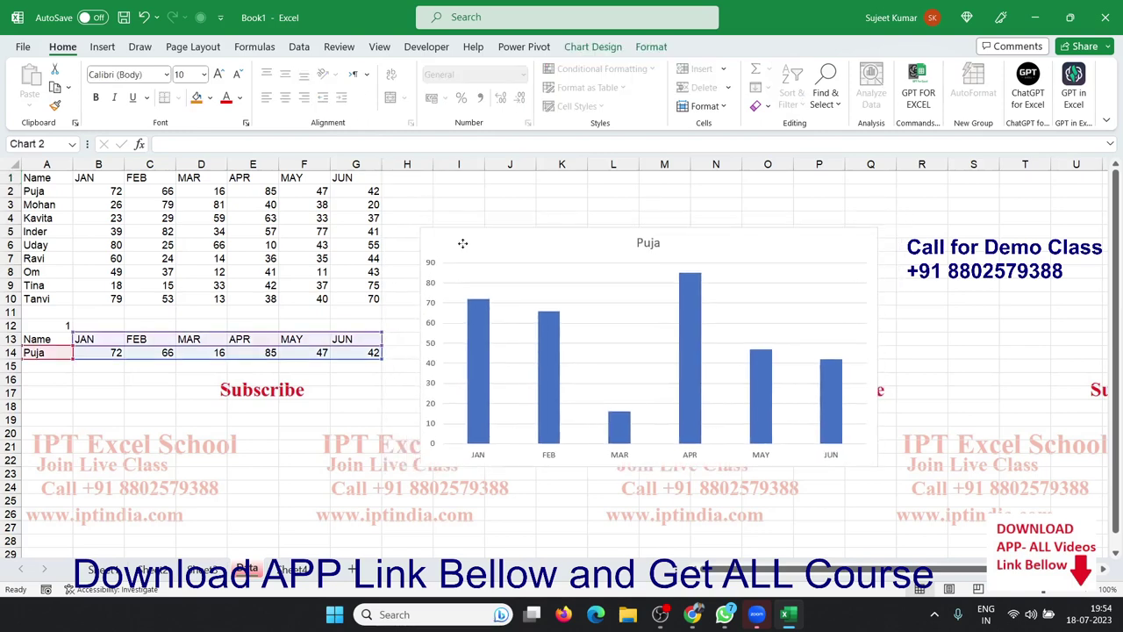
Enter =TRANSPOSE(A2:A10) in I1 so the nine names spill across I1:Q1
click(459, 181)
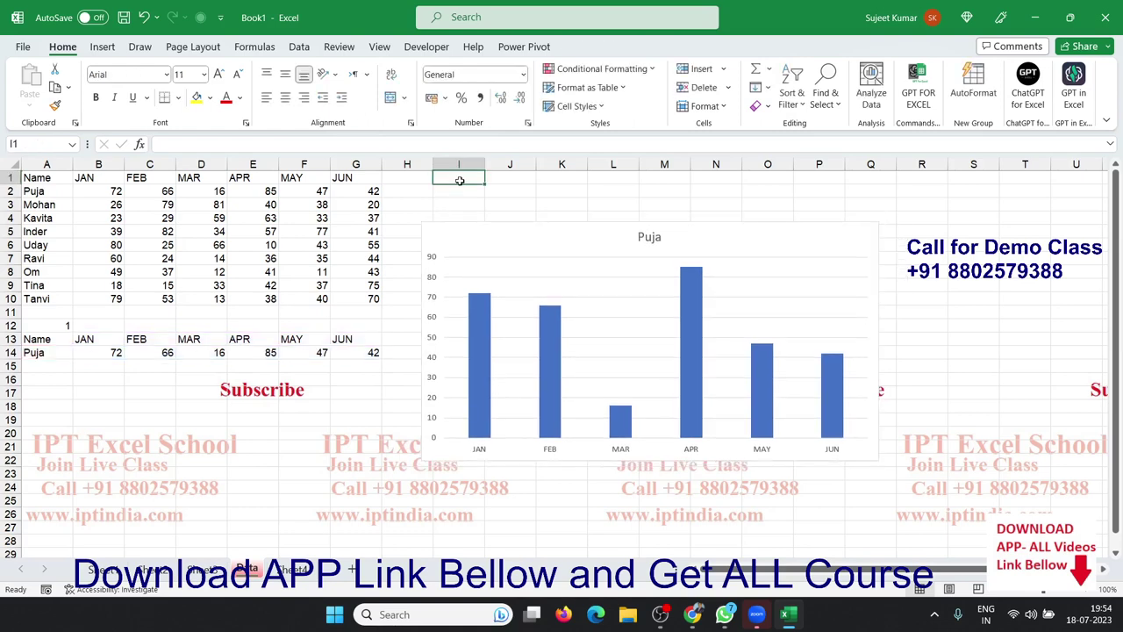
text(=tru)
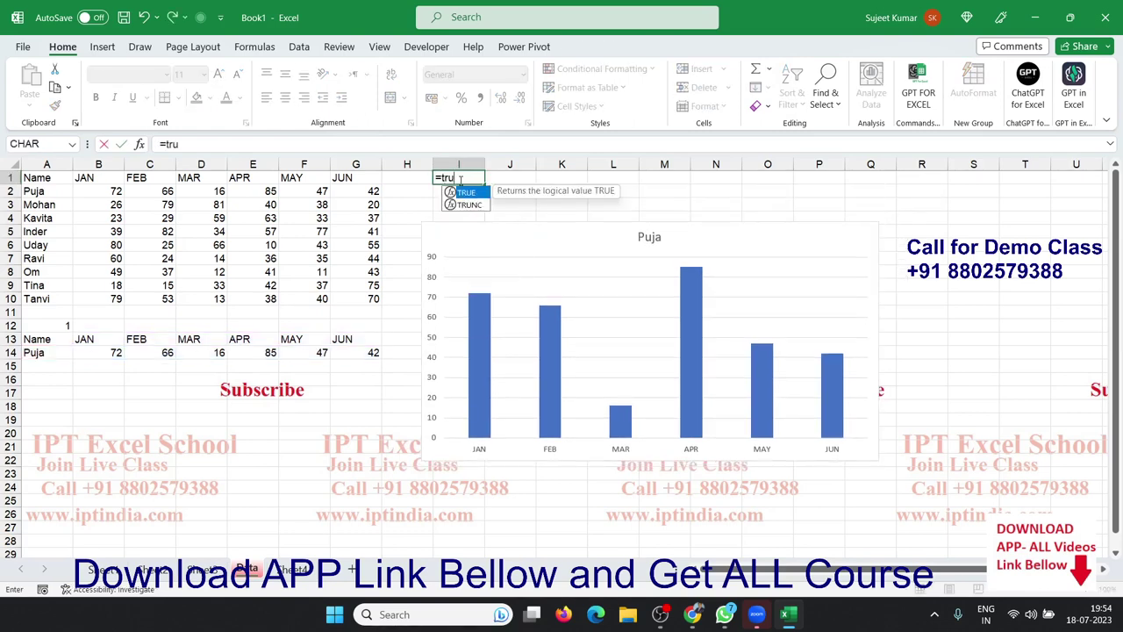
key(BackSpace)
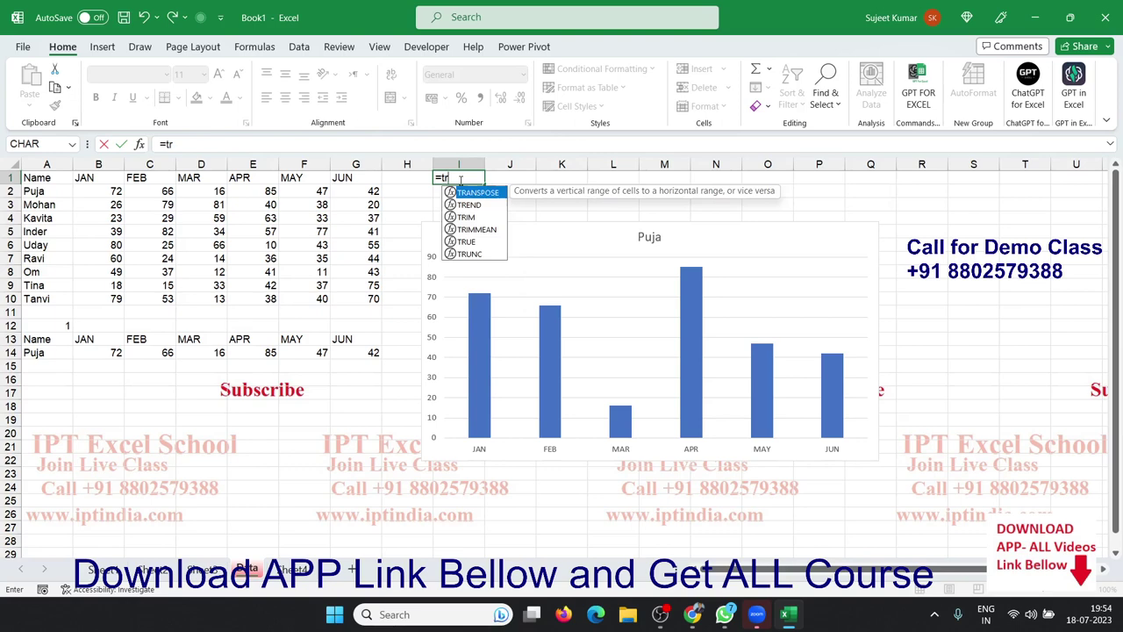
key(Tab)
key(Left)
key(Home)
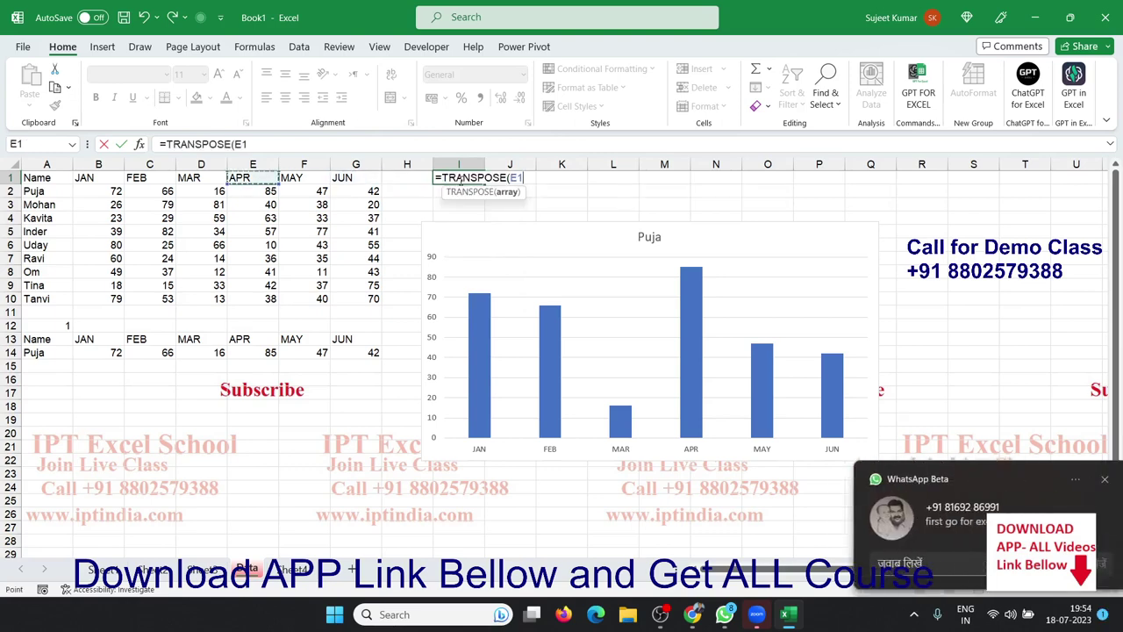
key(Down)
key(ctrl+shift+Down)
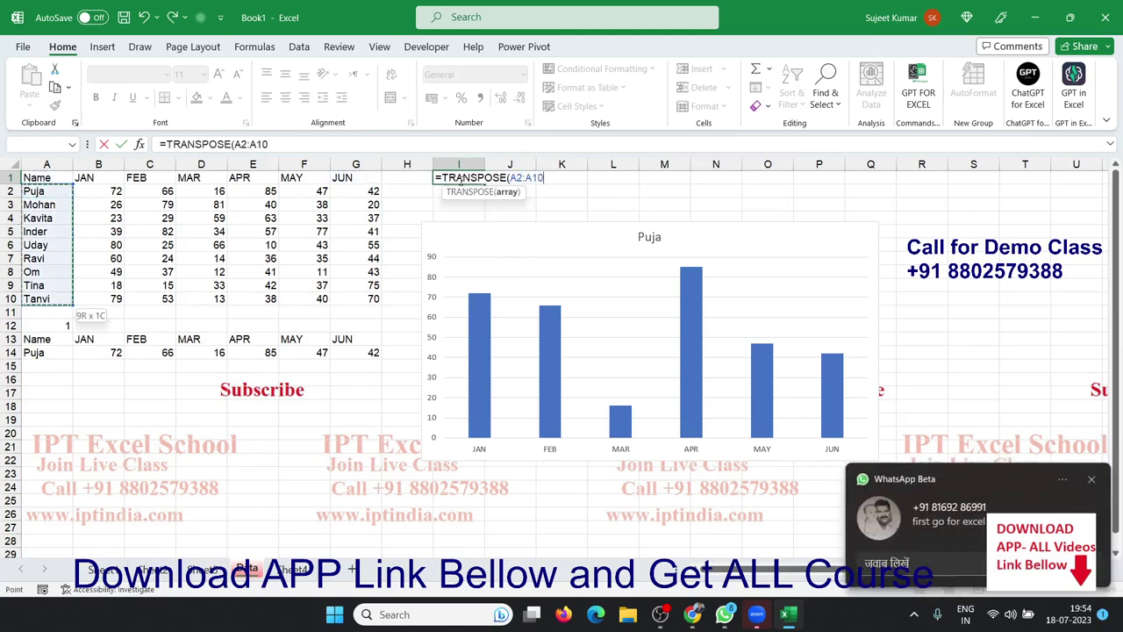
key(Return)
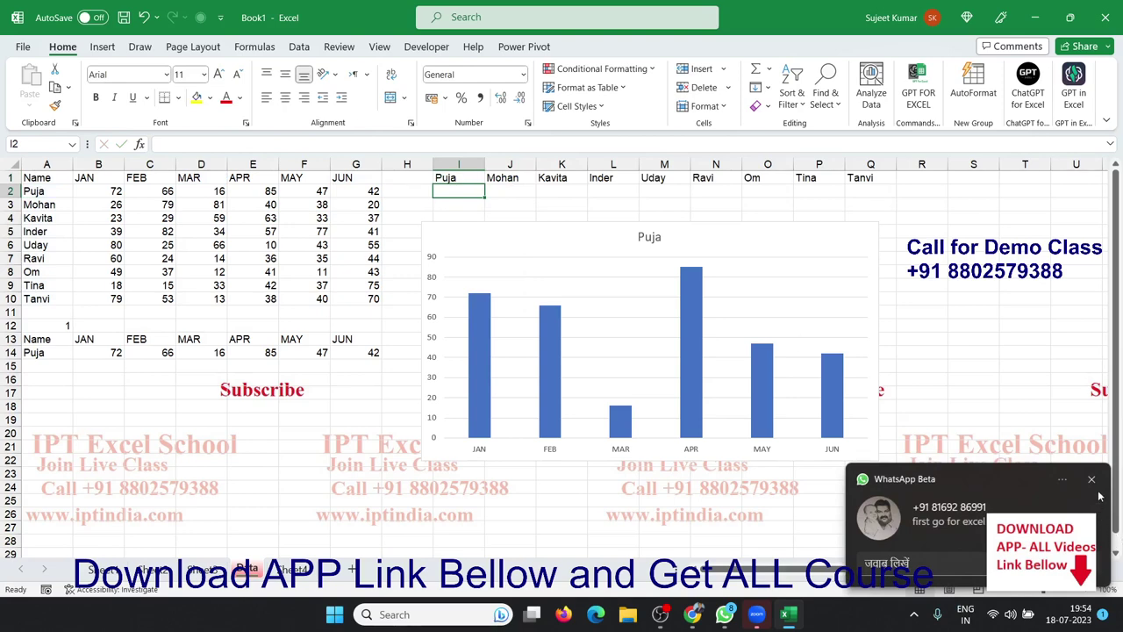
Move the chart up under row 1, widen it to column Q, and select I1:Q1
click(455, 237)
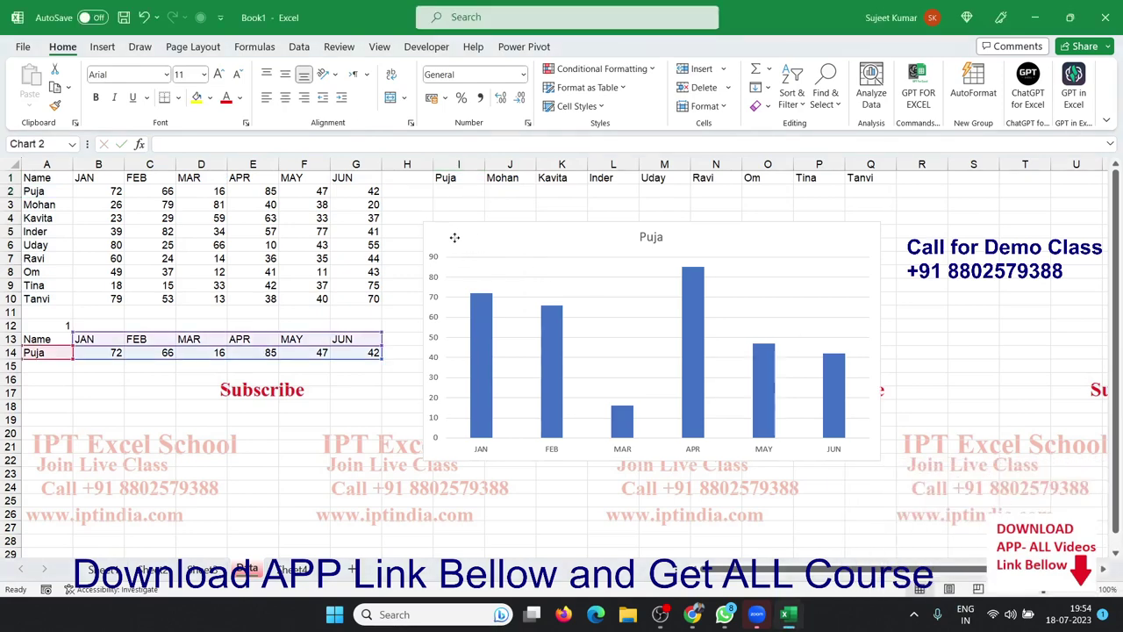
drag(455, 237, 463, 199)
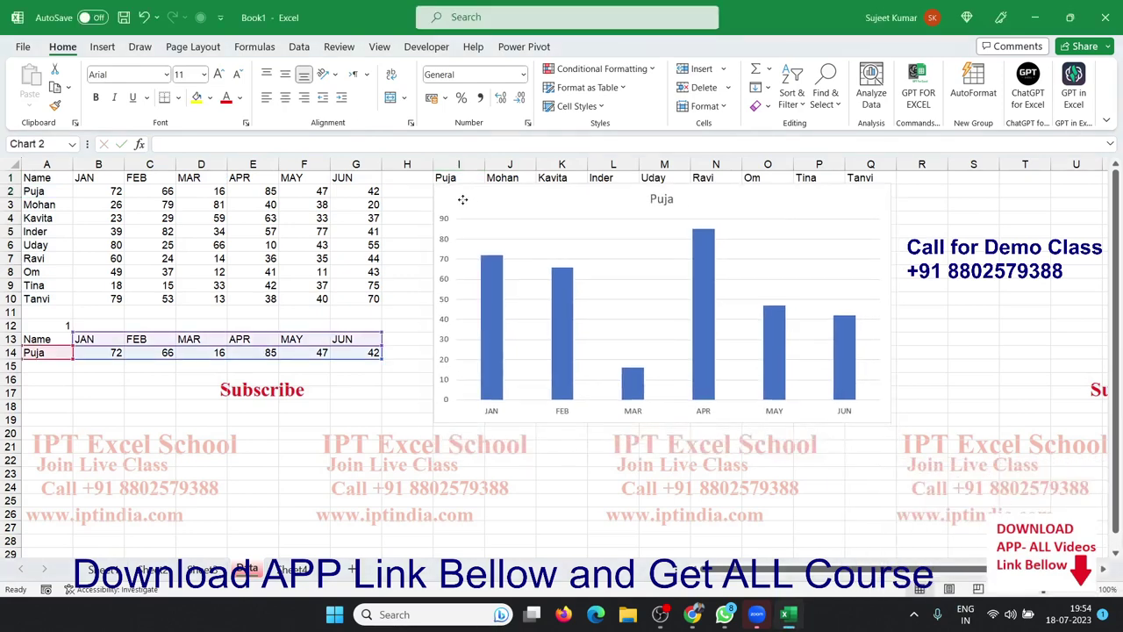
drag(463, 199, 462, 203)
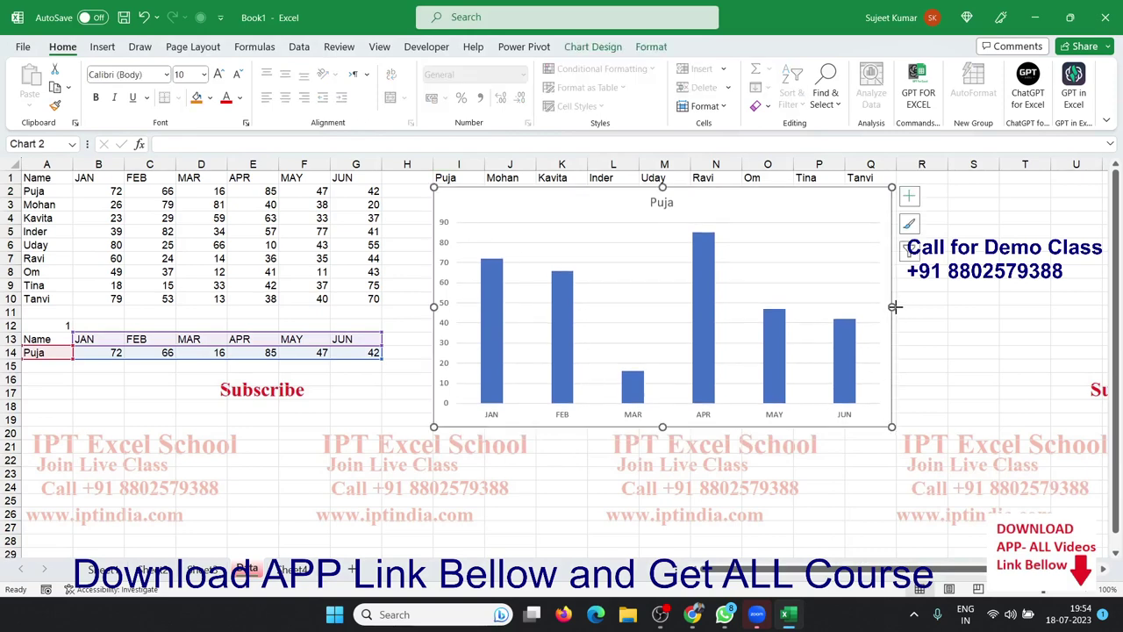
drag(894, 307, 901, 306)
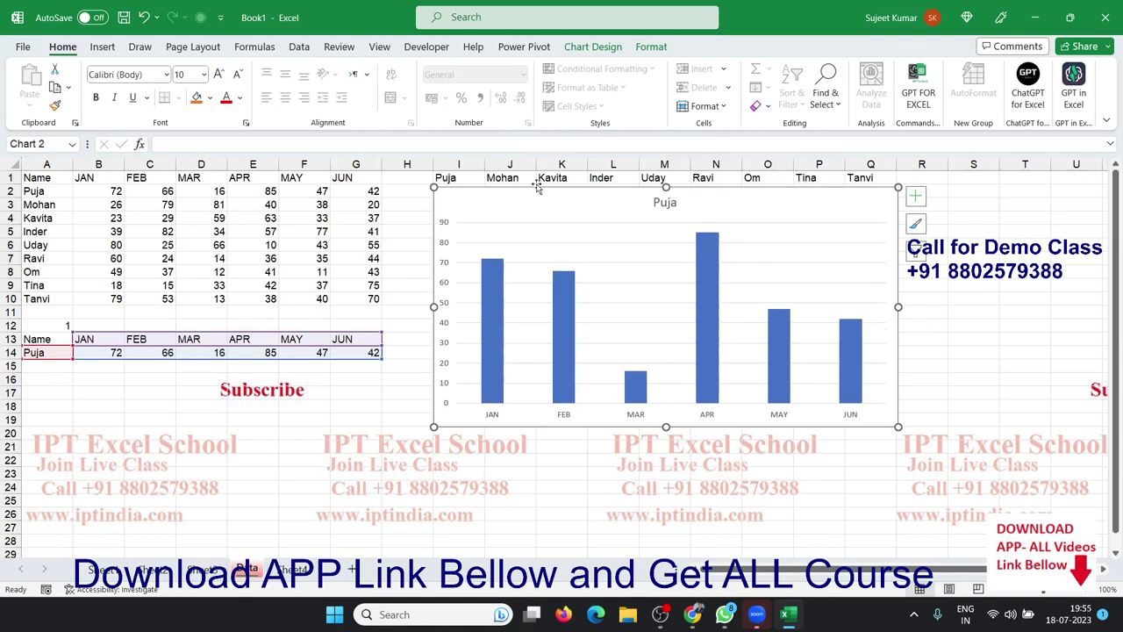
drag(478, 178, 861, 177)
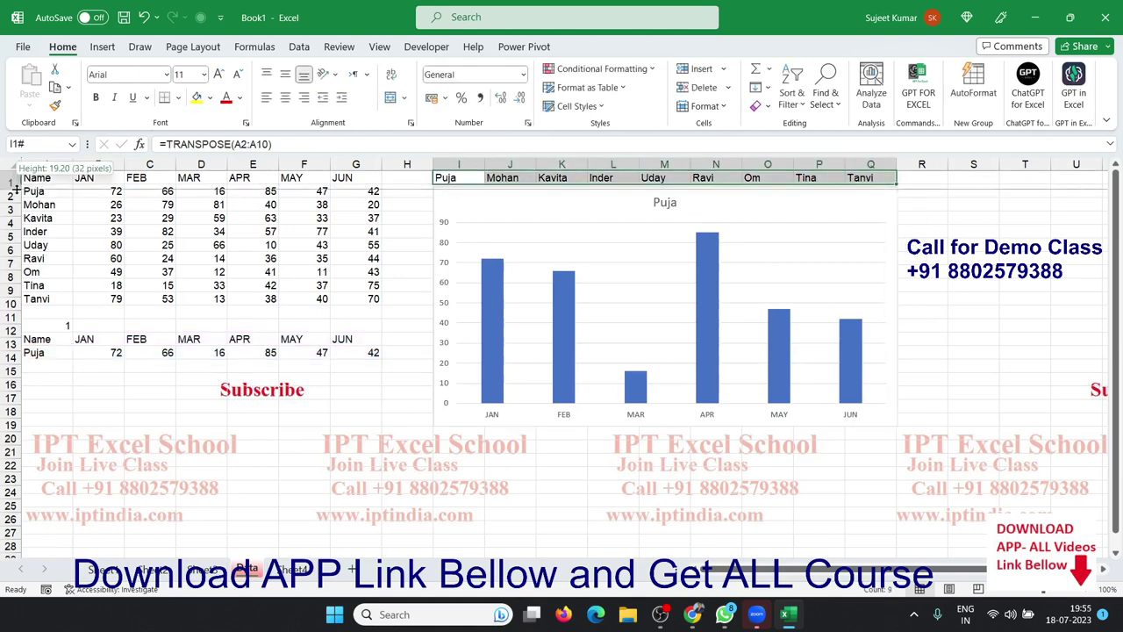
Make row 1 taller, centre the names, and give them a light-blue fill with white text
drag(16, 184, 17, 189)
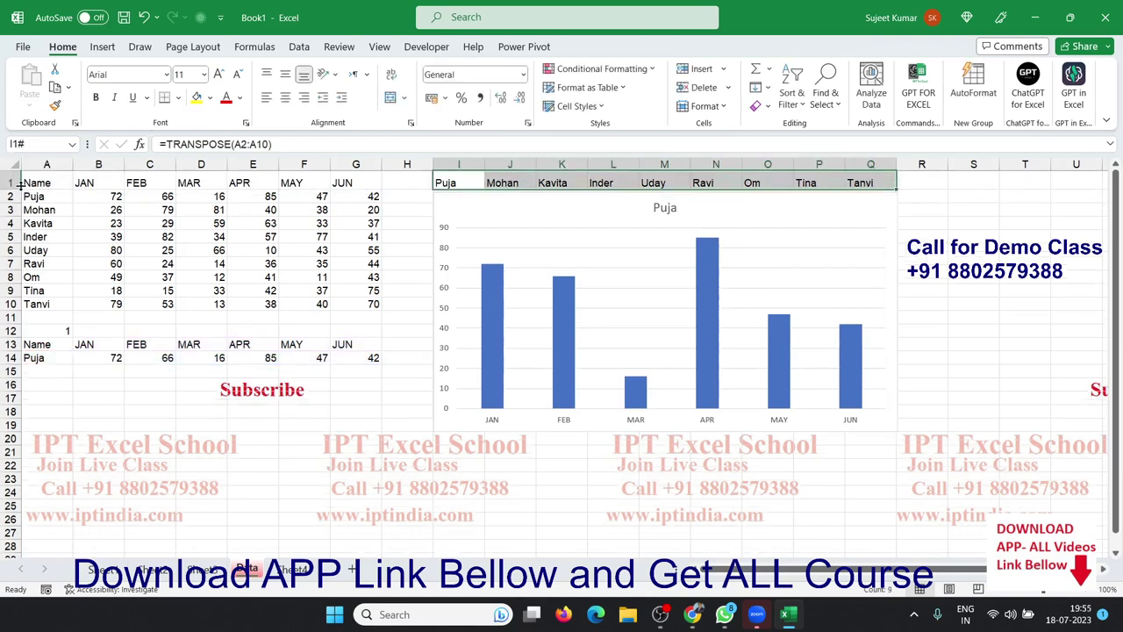
click(285, 98)
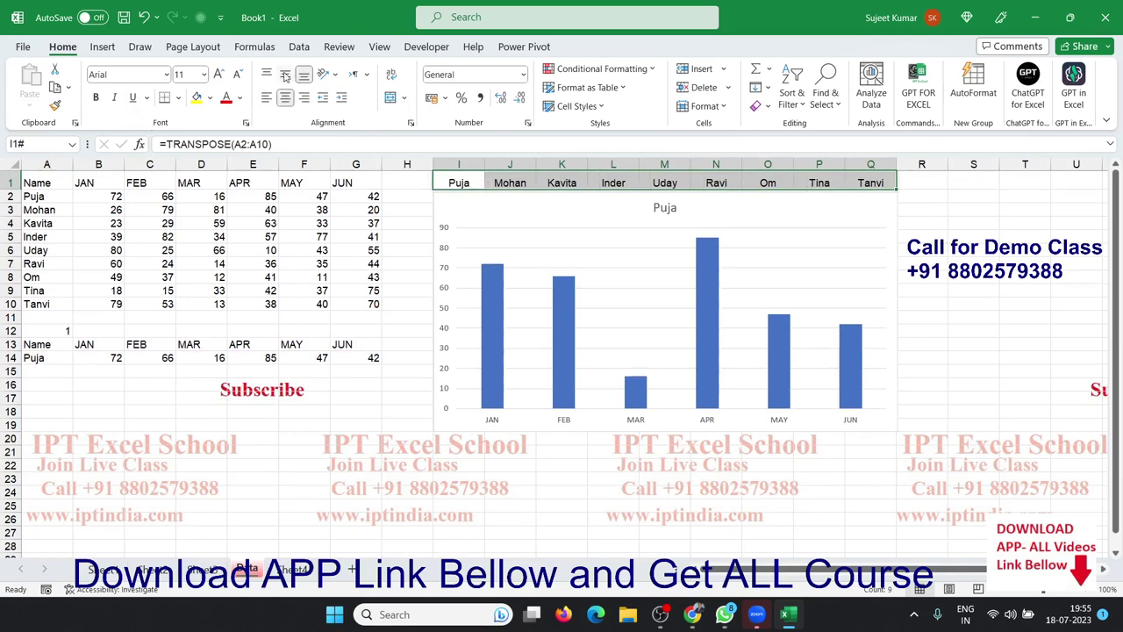
click(285, 75)
click(209, 98)
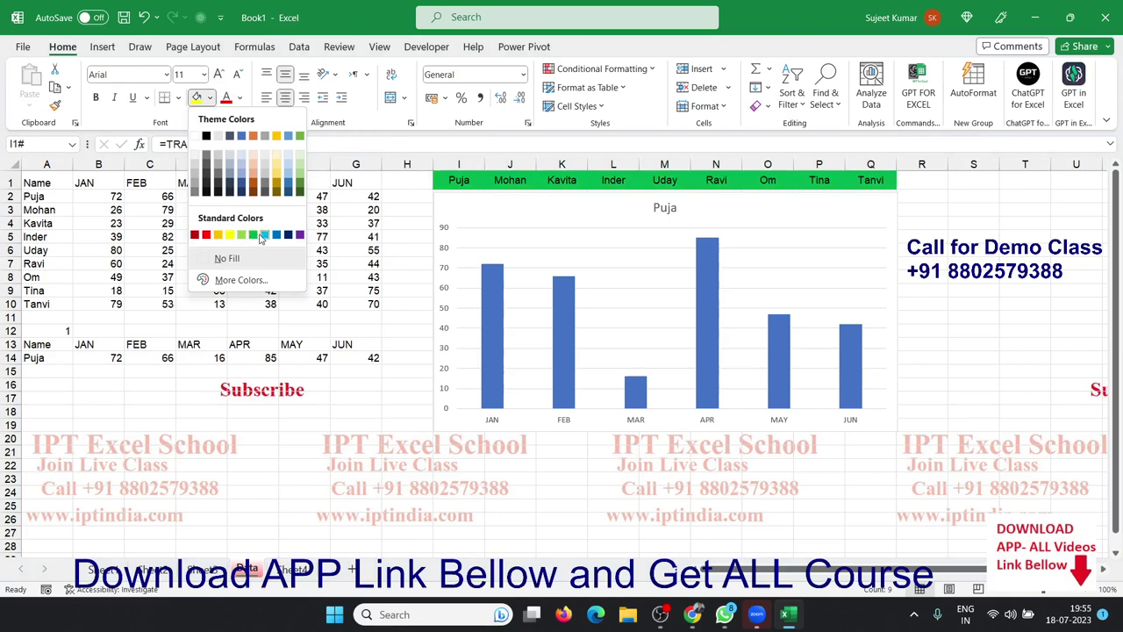
click(265, 235)
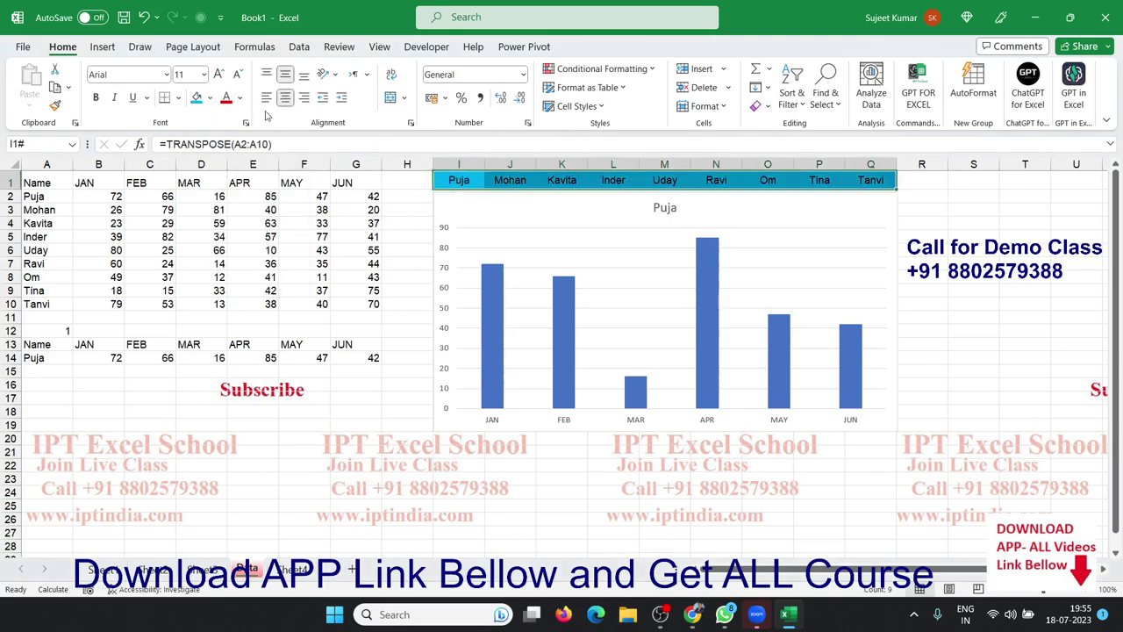
click(241, 98)
click(226, 158)
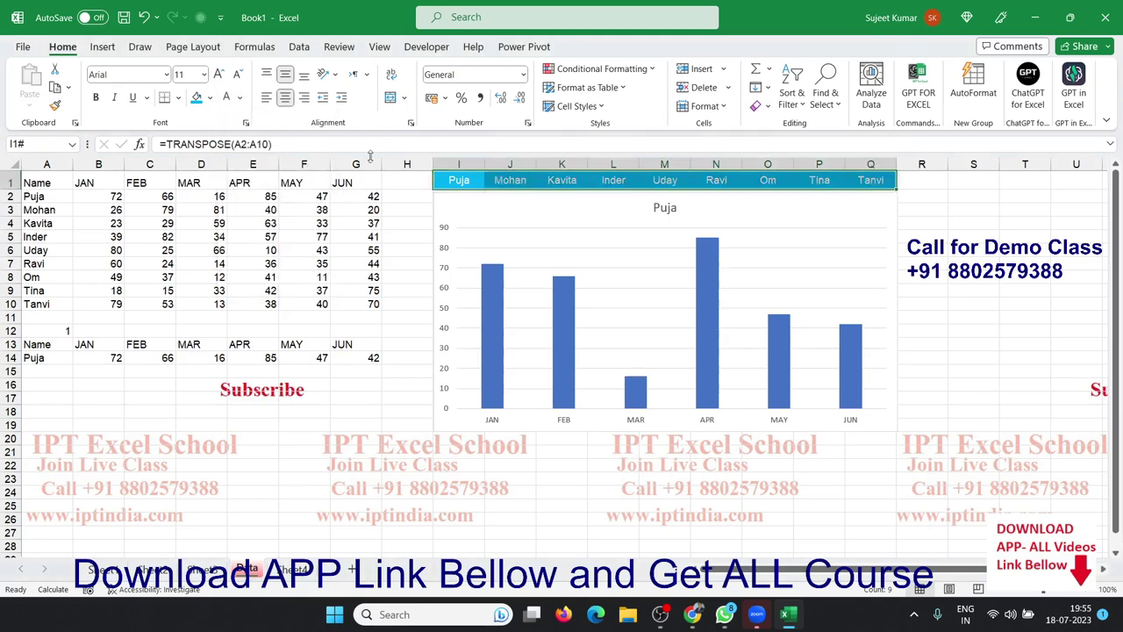
Add a white outline border around the names row through Format Cells
right_click(499, 179)
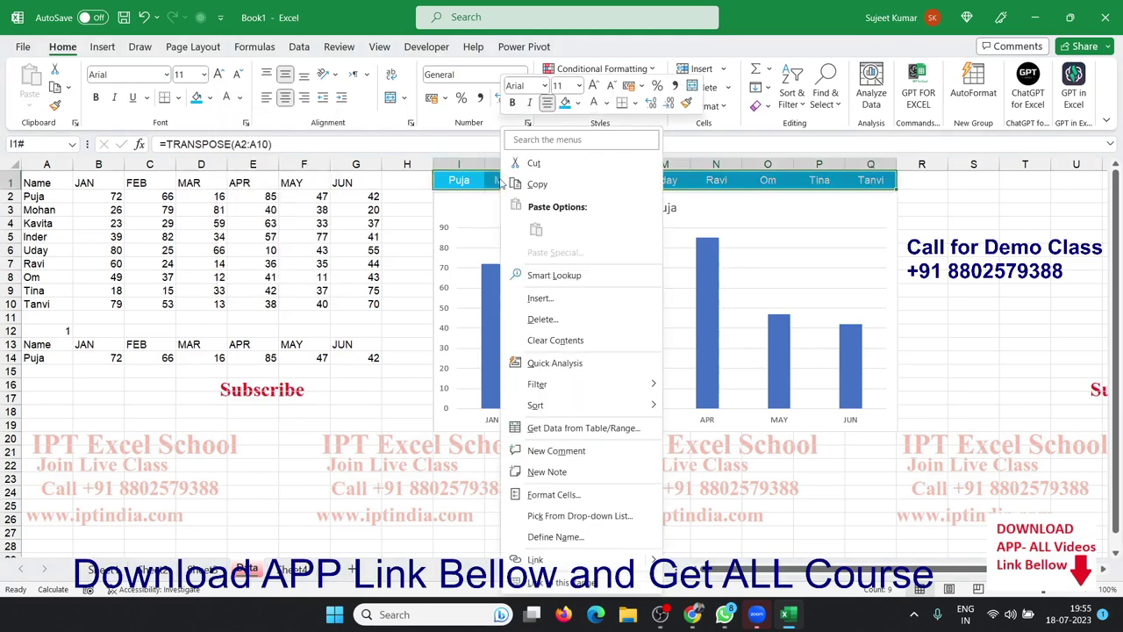
click(555, 496)
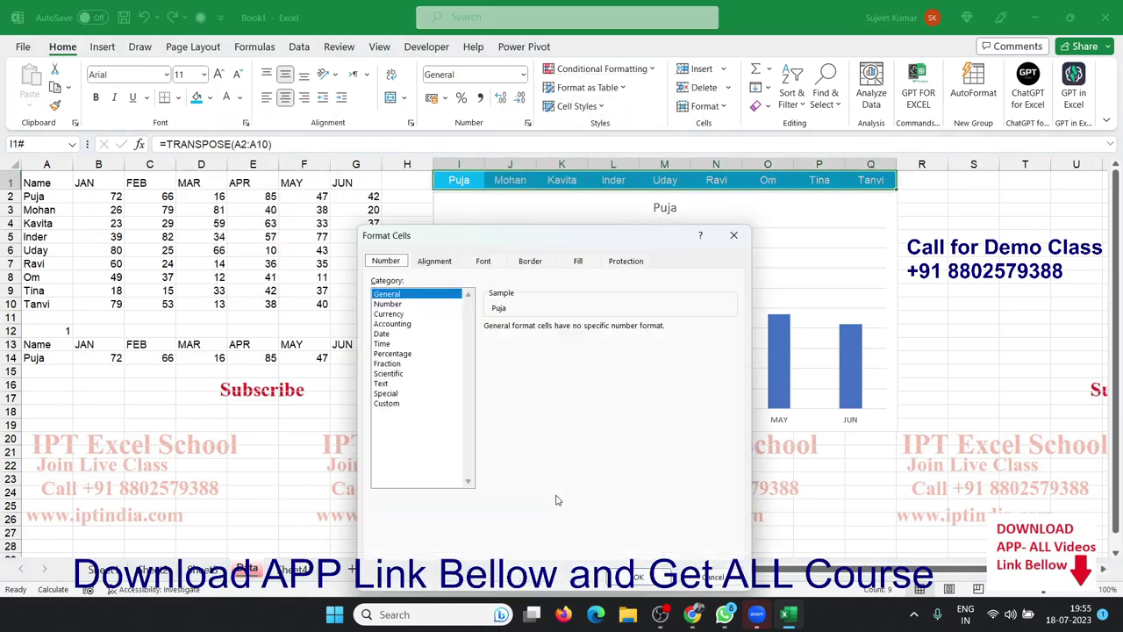
click(531, 262)
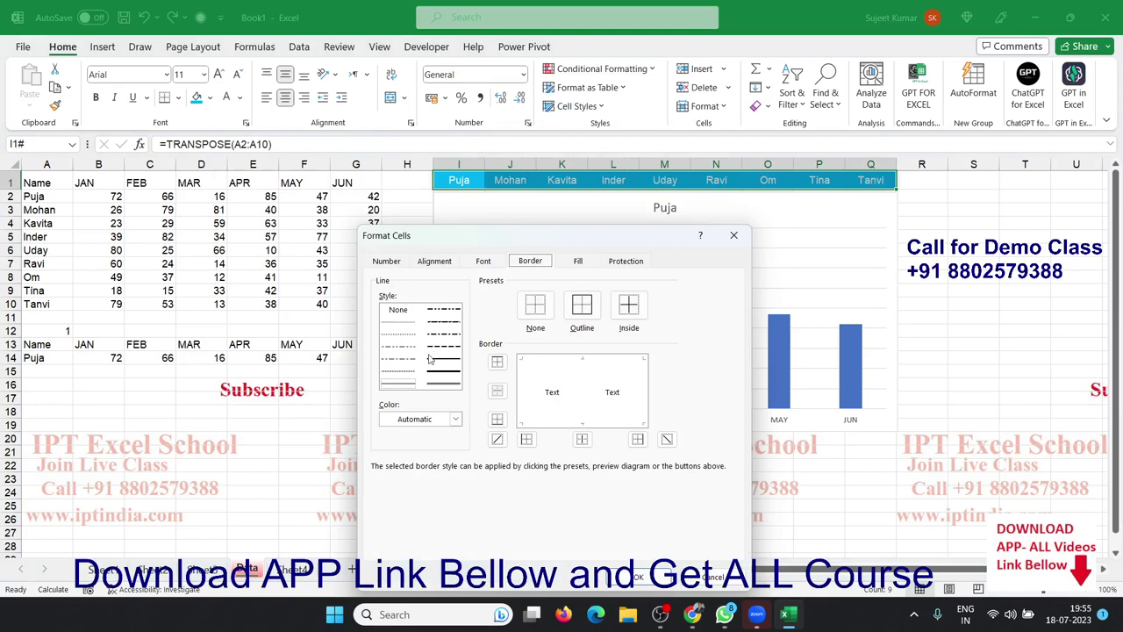
click(421, 418)
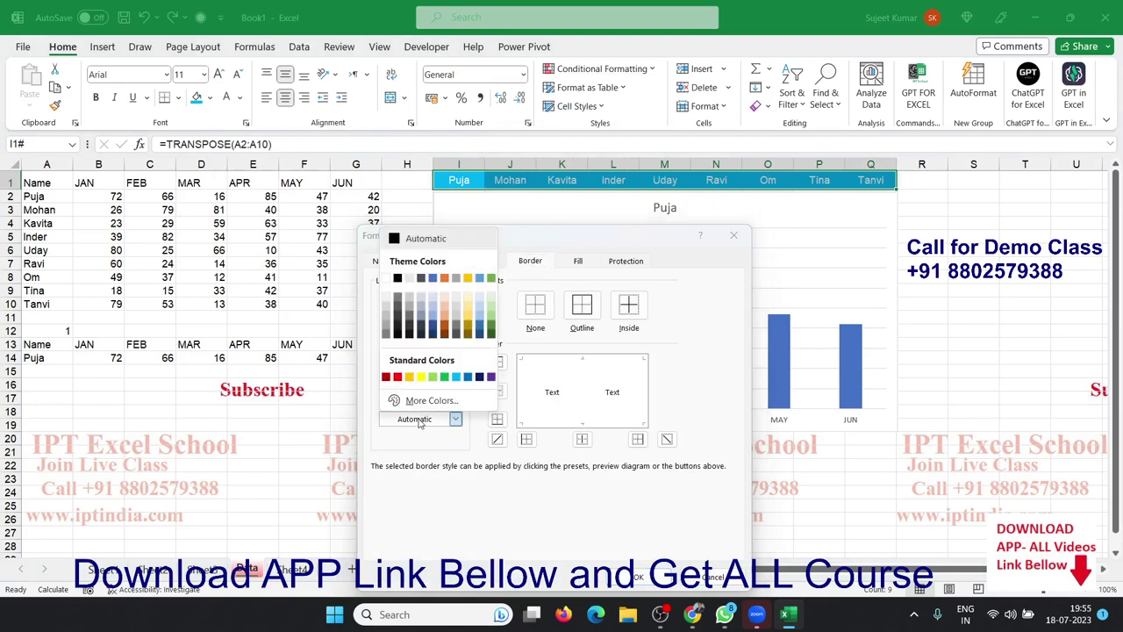
click(387, 299)
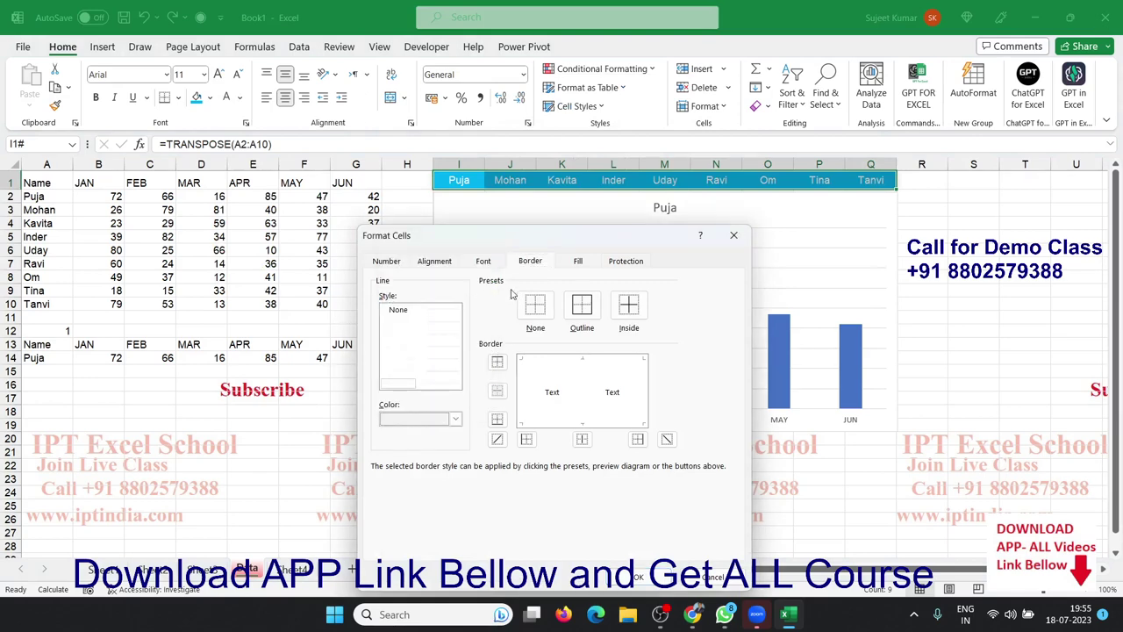
click(582, 307)
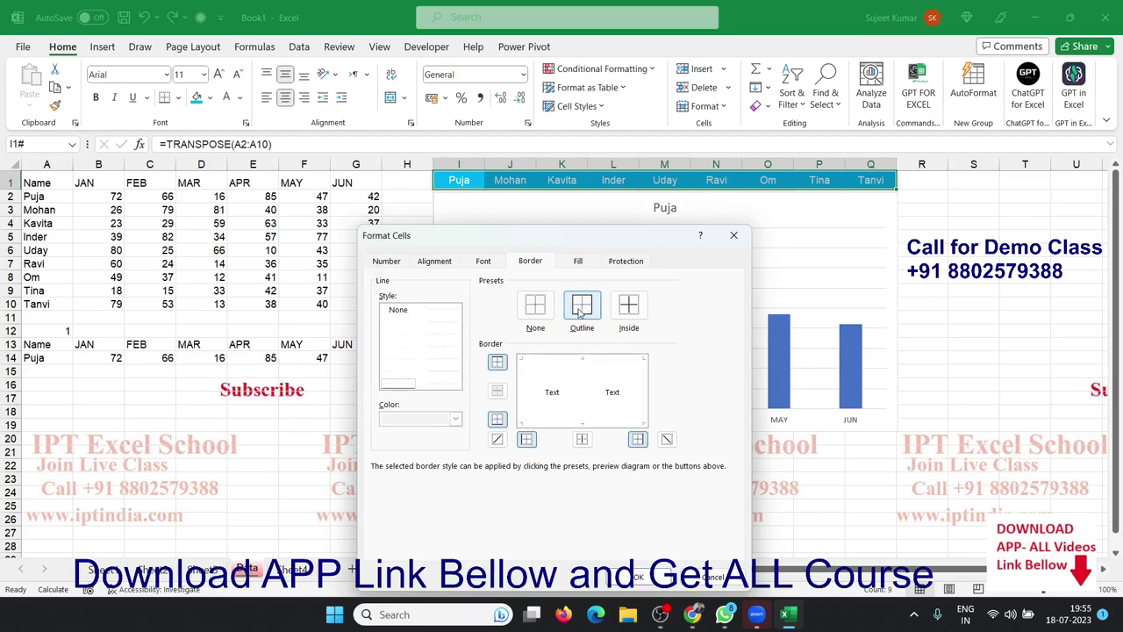
click(644, 577)
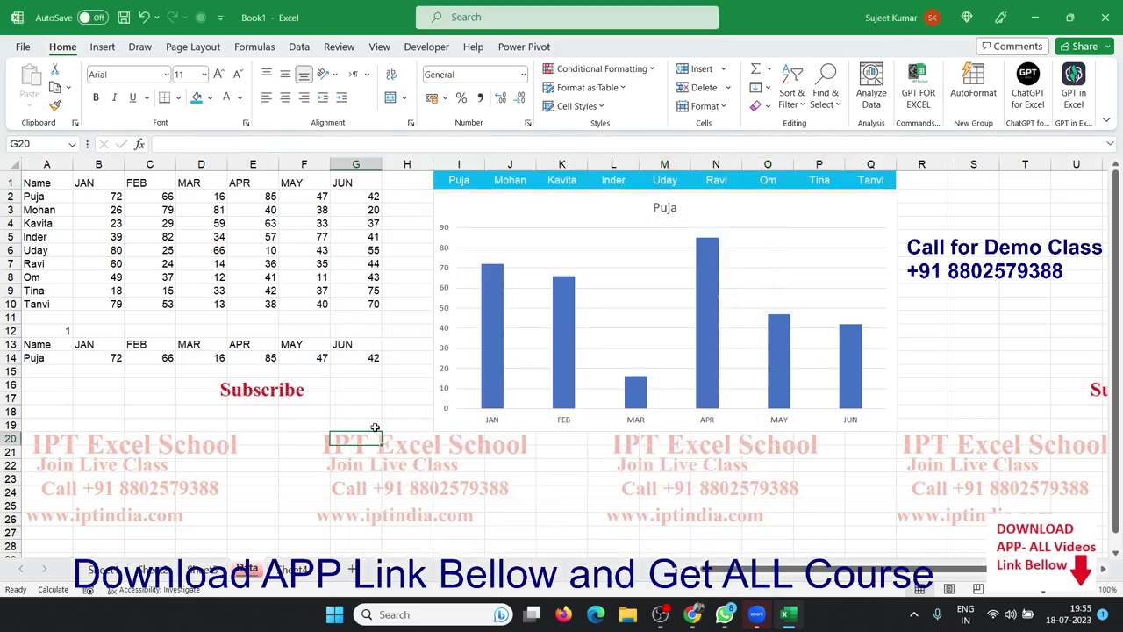
Add white inside borders dividing each name in row 1
drag(446, 181, 864, 184)
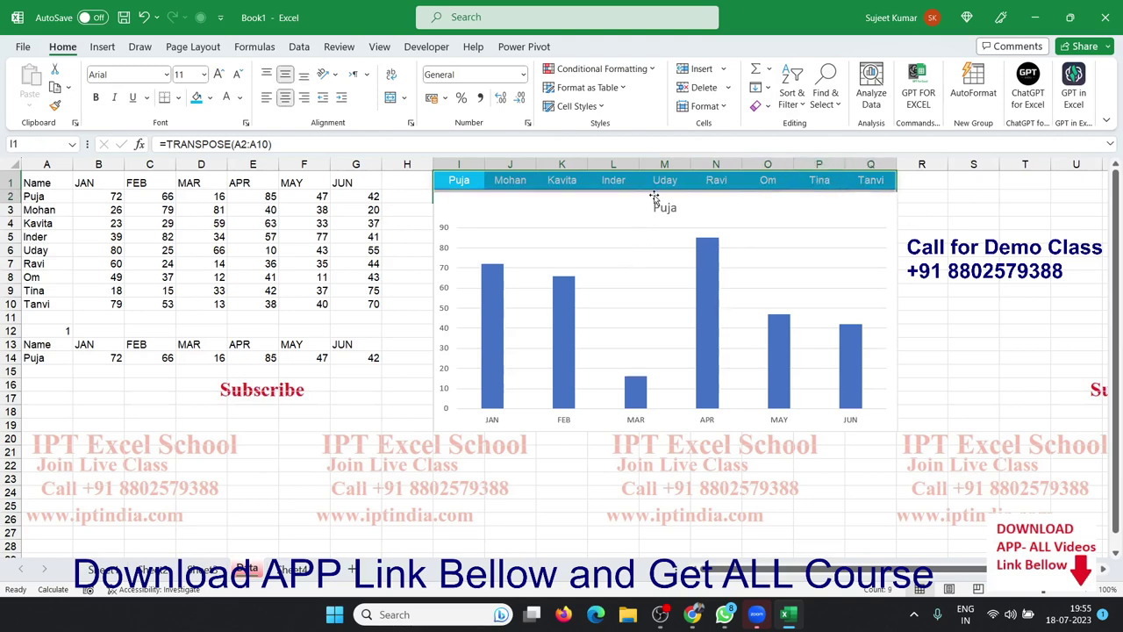
right_click(620, 182)
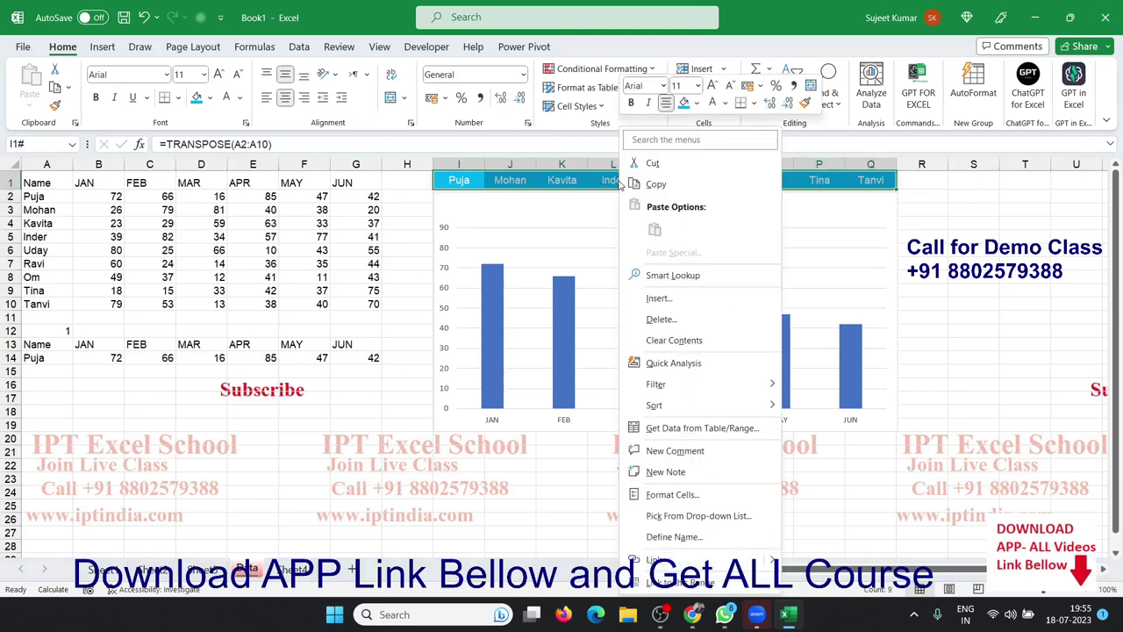
click(671, 494)
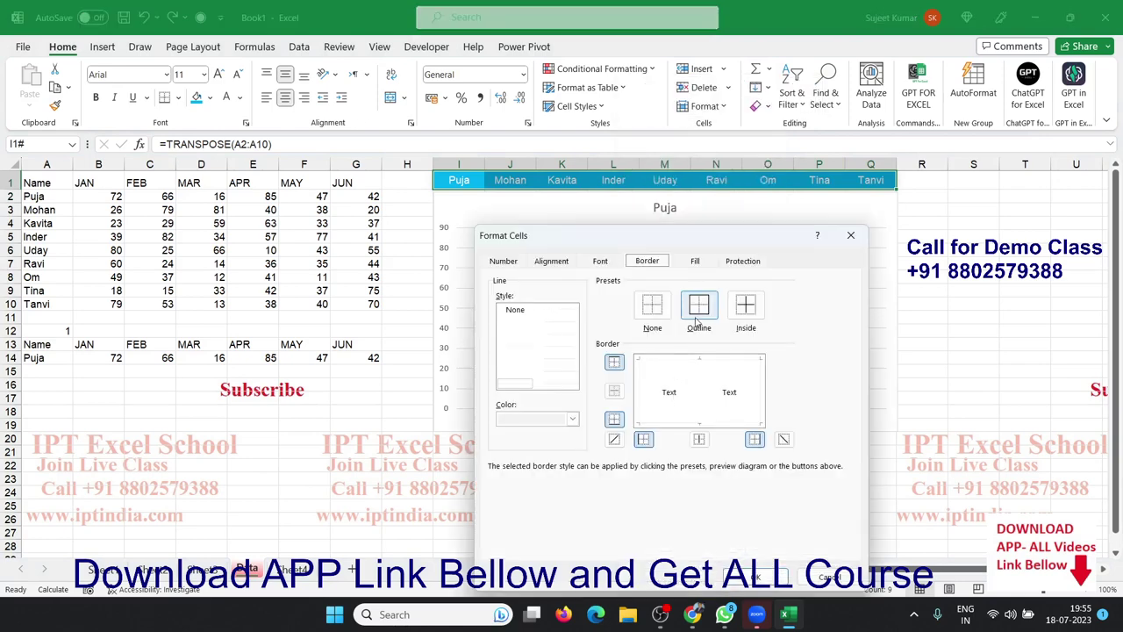
click(746, 314)
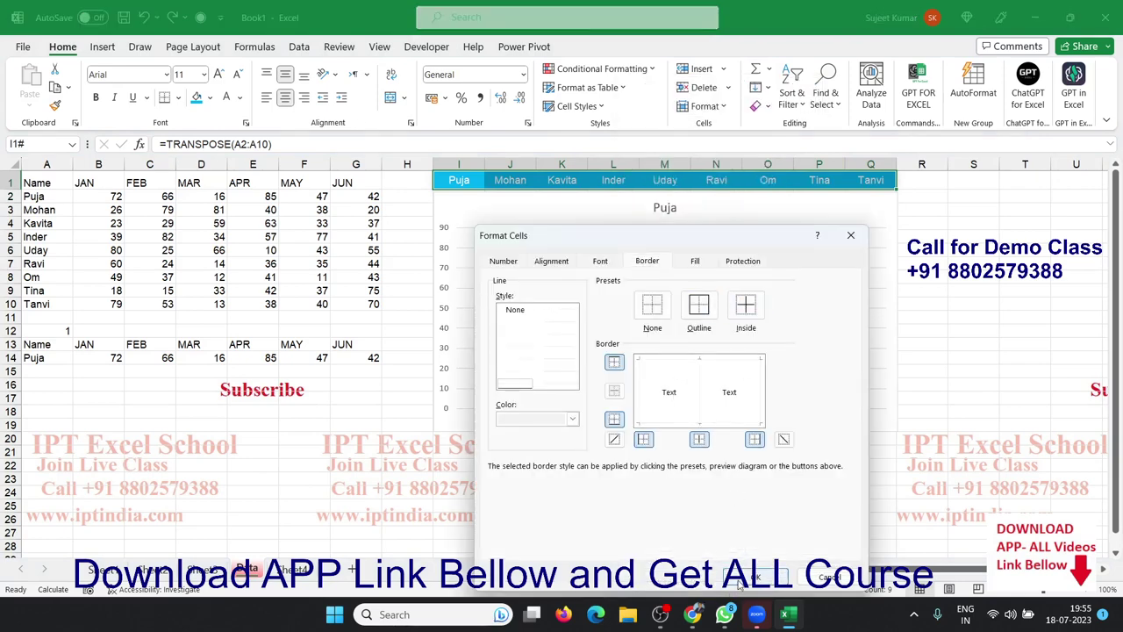
click(759, 576)
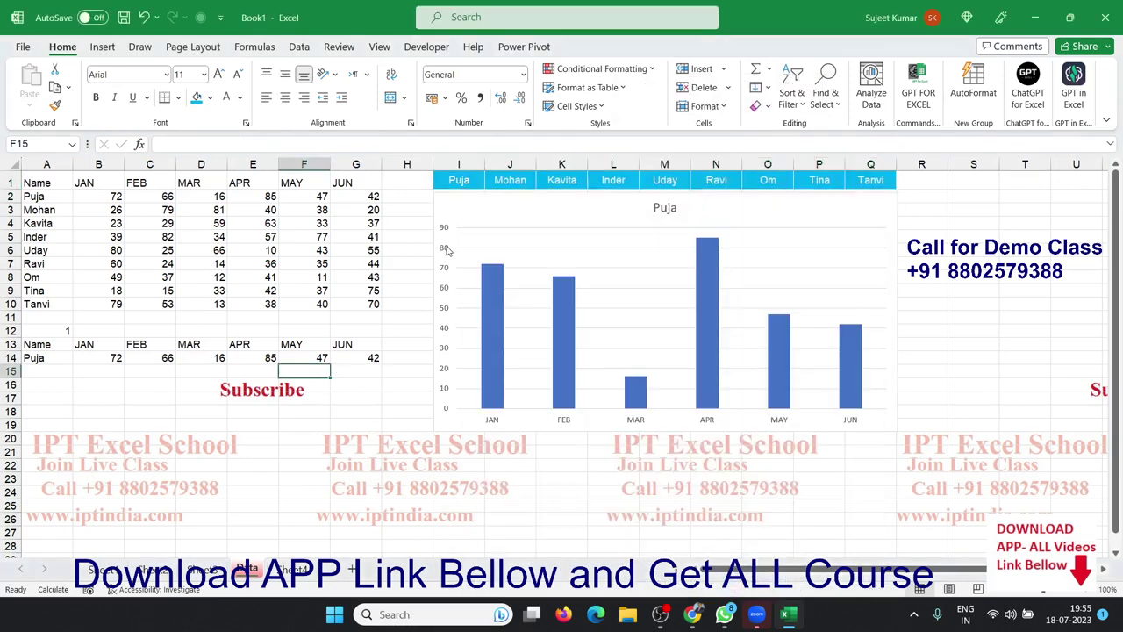
Nudge the chart, give it a light-blue background, and recolour its axis text
click(469, 204)
drag(470, 203, 466, 208)
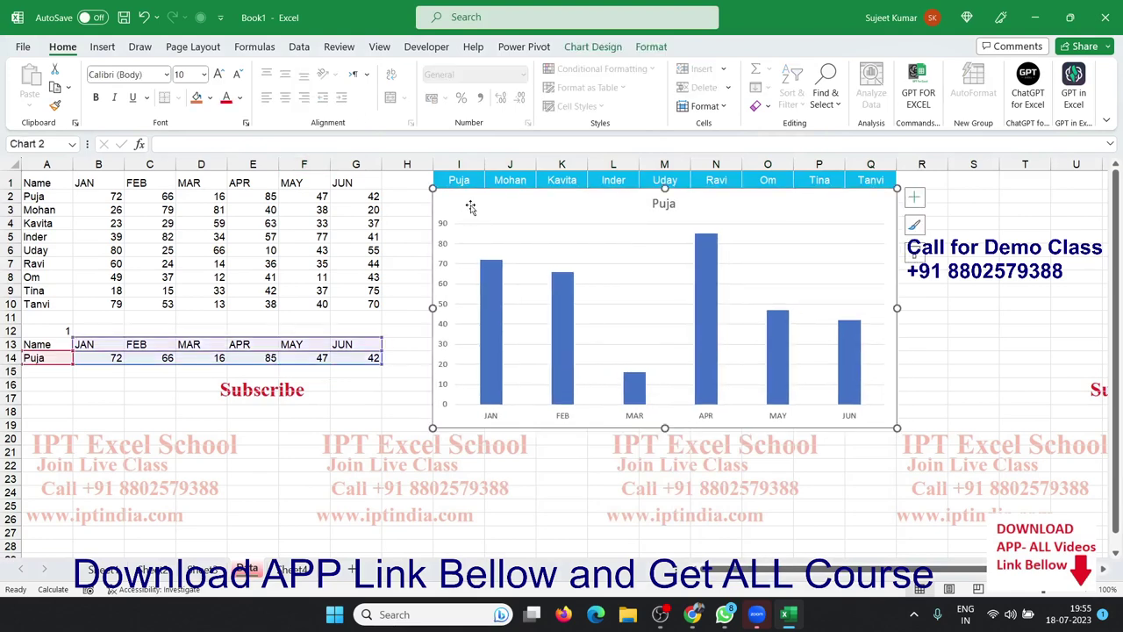
click(211, 102)
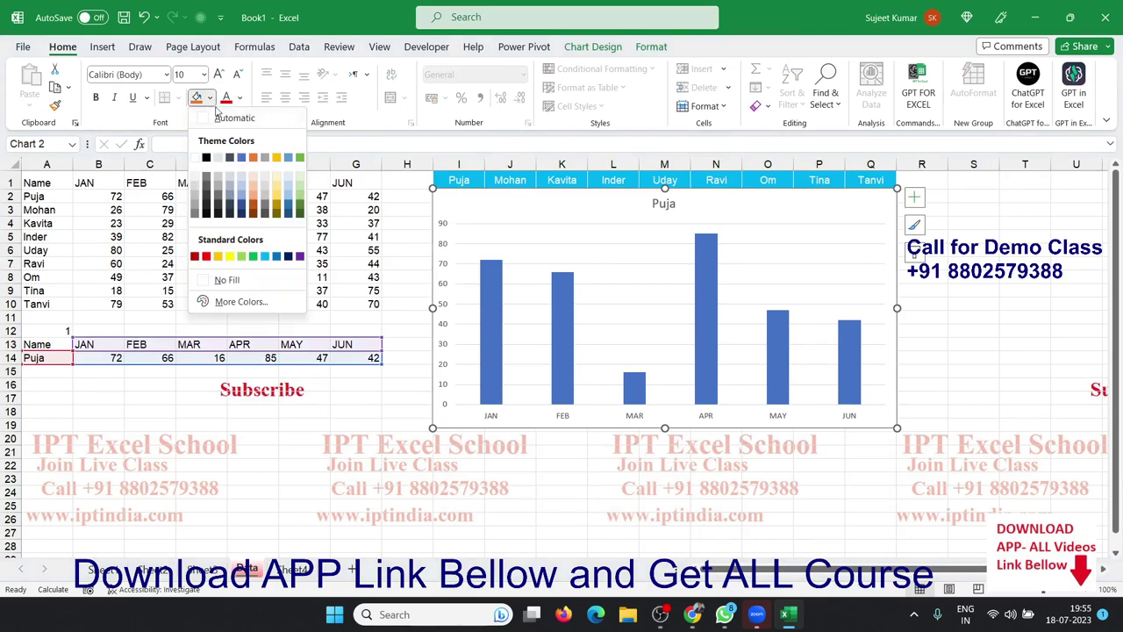
click(265, 256)
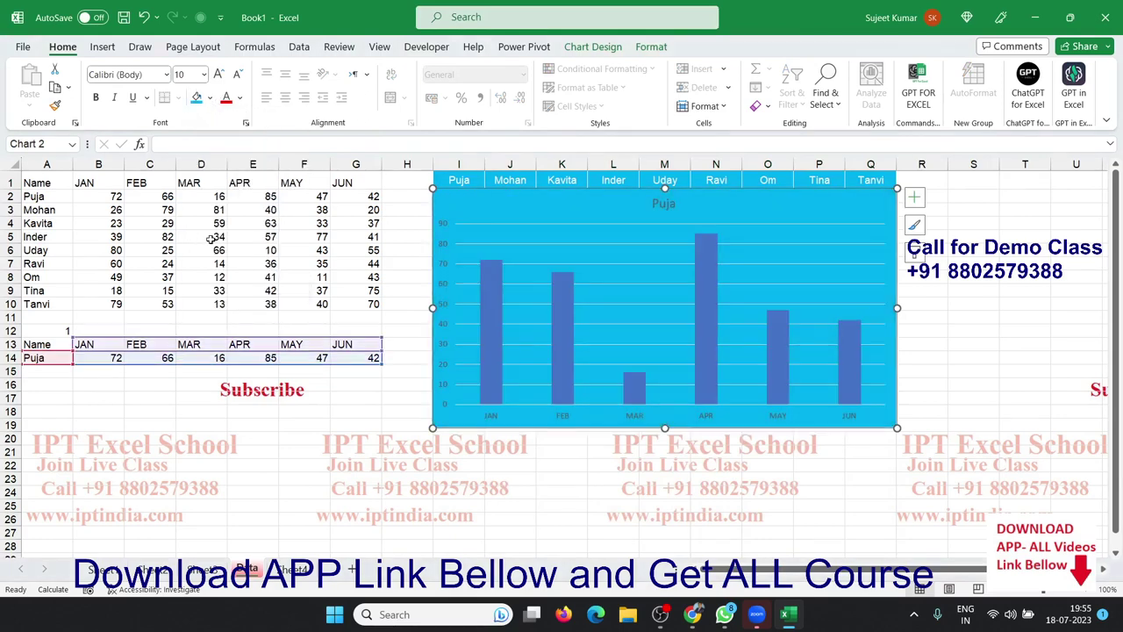
click(316, 300)
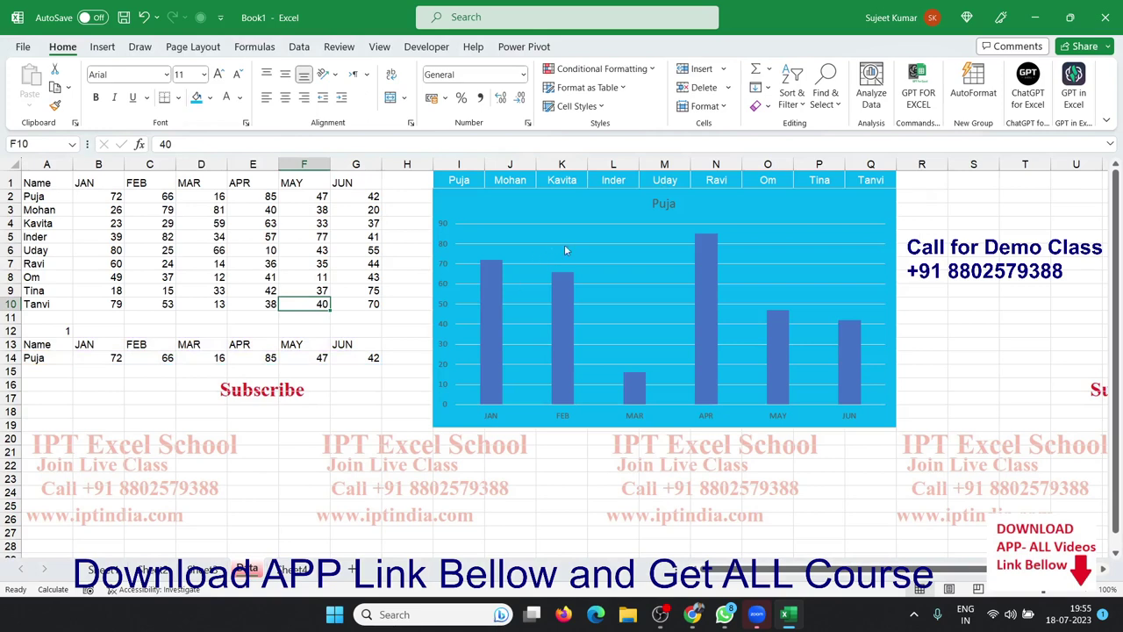
click(447, 222)
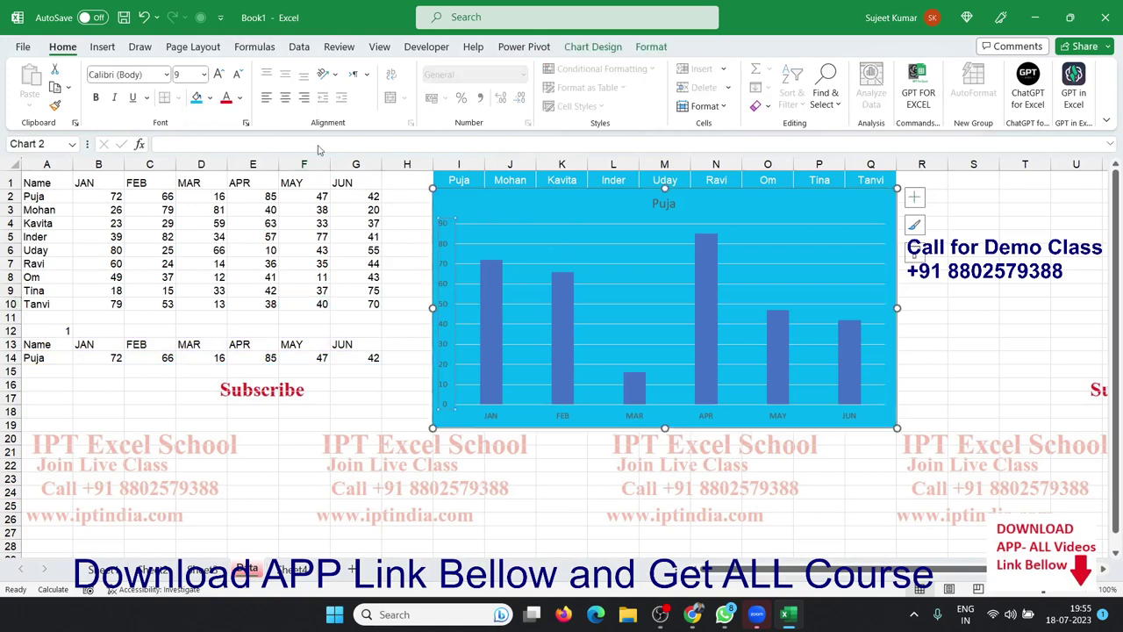
click(239, 98)
click(227, 160)
Fill the Puja bars white, then select the title and deselect the chart
click(523, 266)
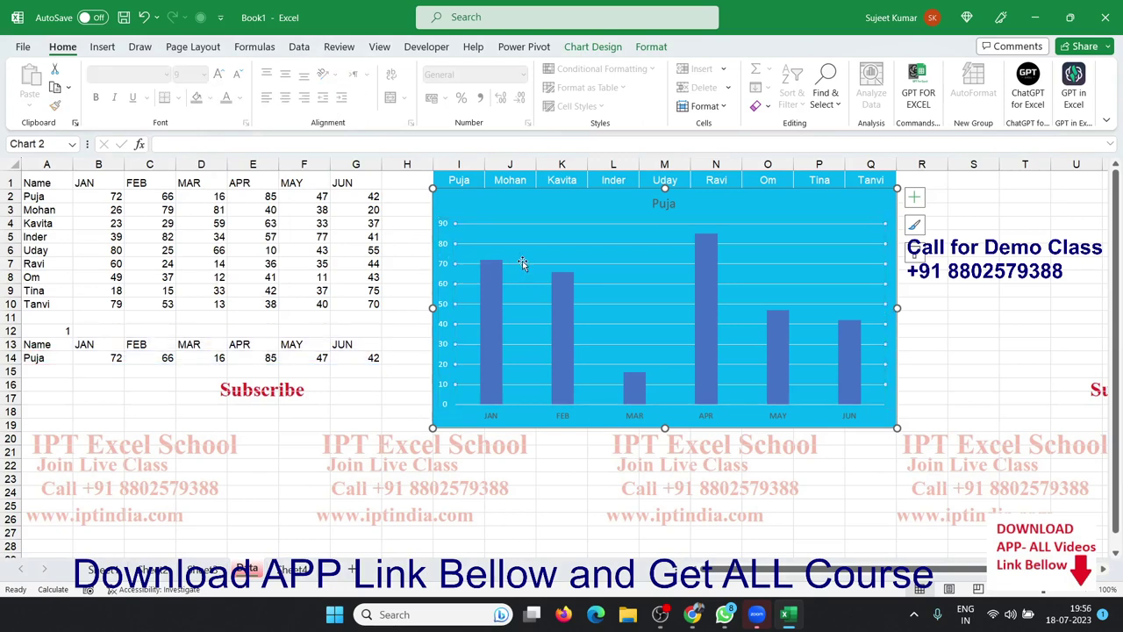
click(524, 268)
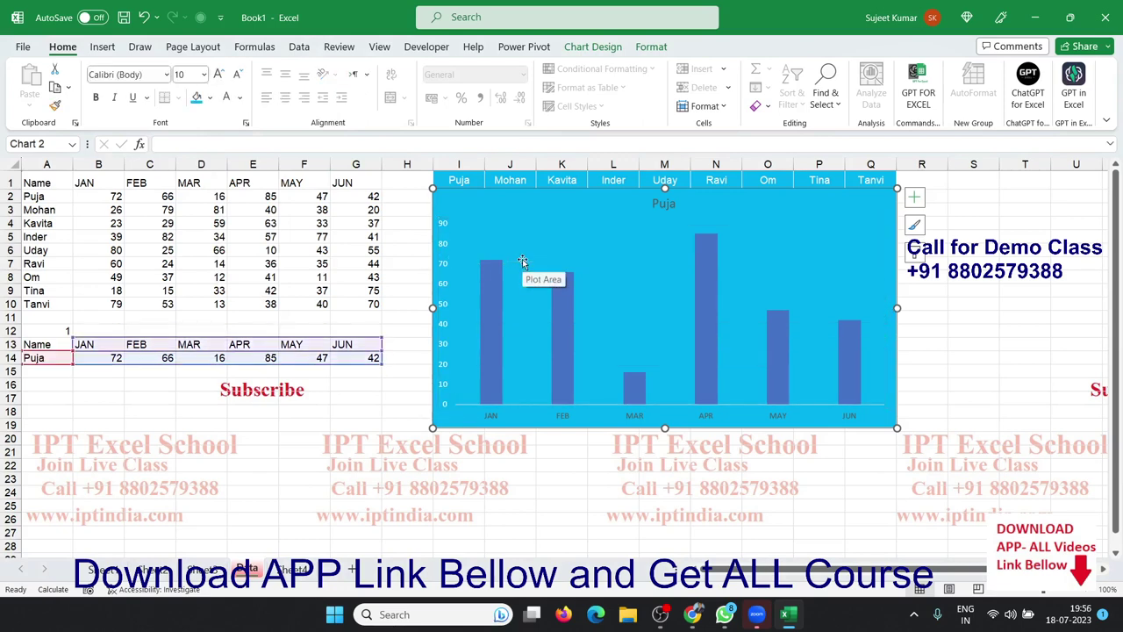
click(563, 299)
click(211, 97)
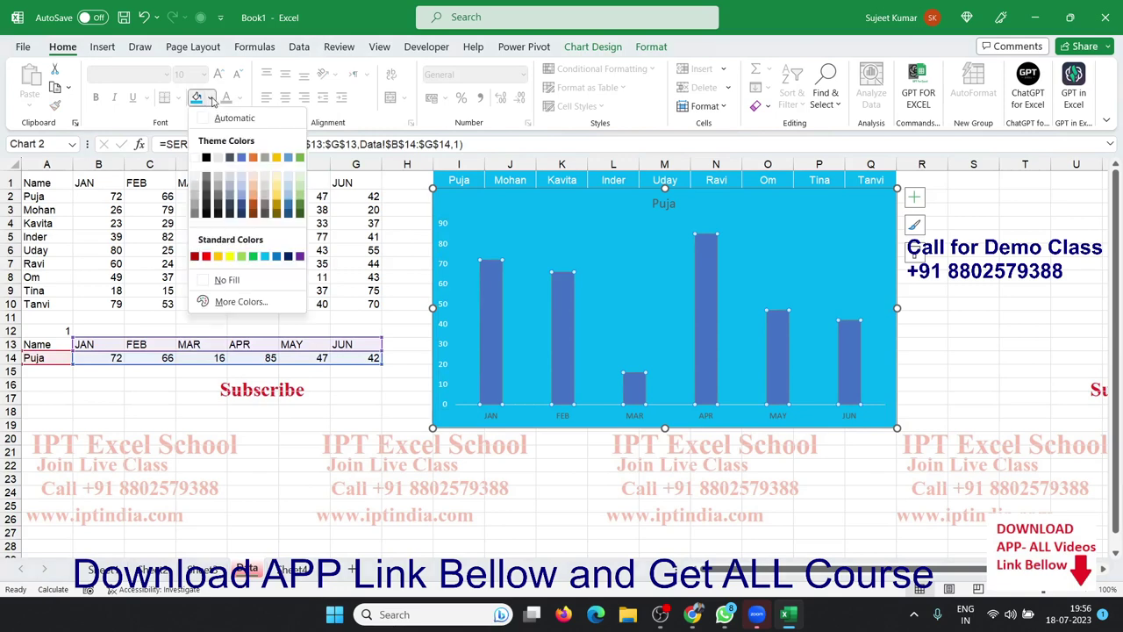
click(197, 180)
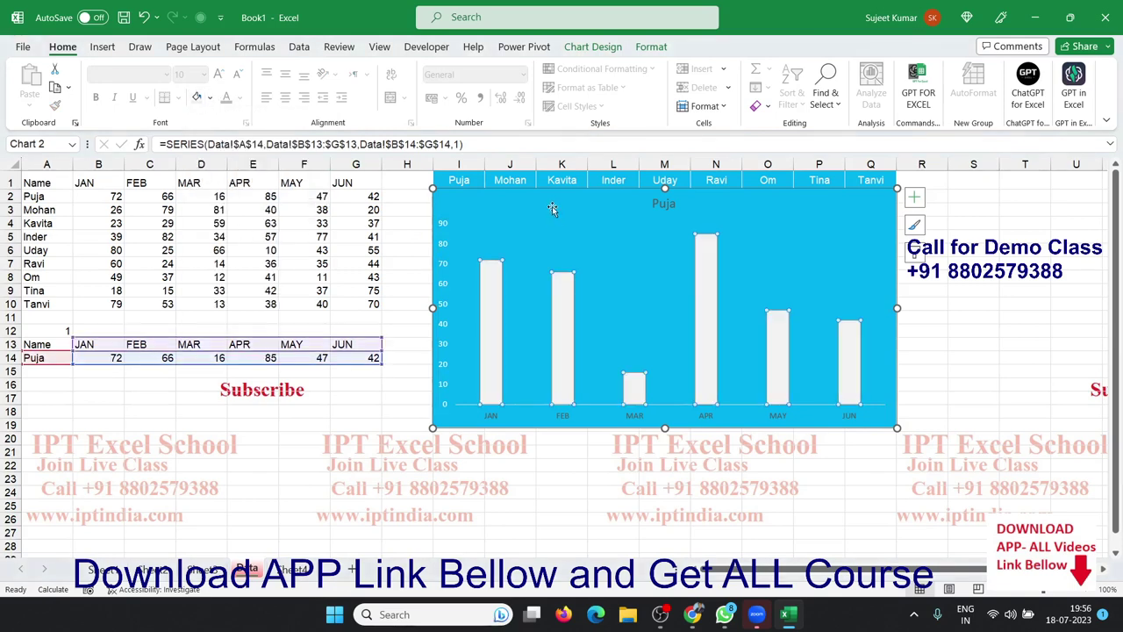
click(665, 203)
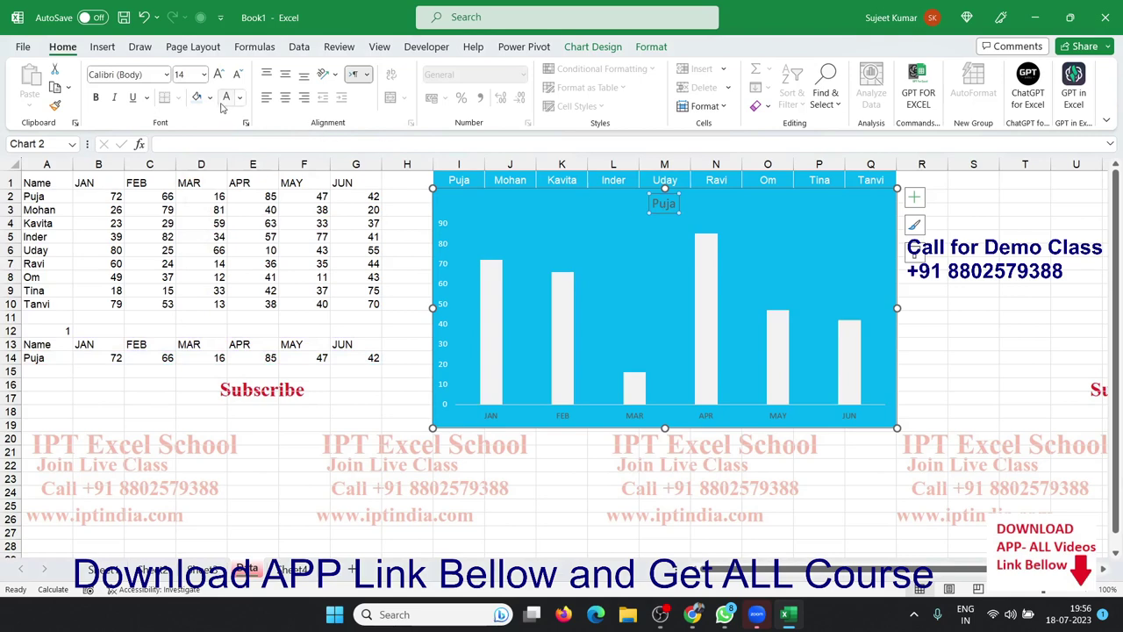
click(273, 302)
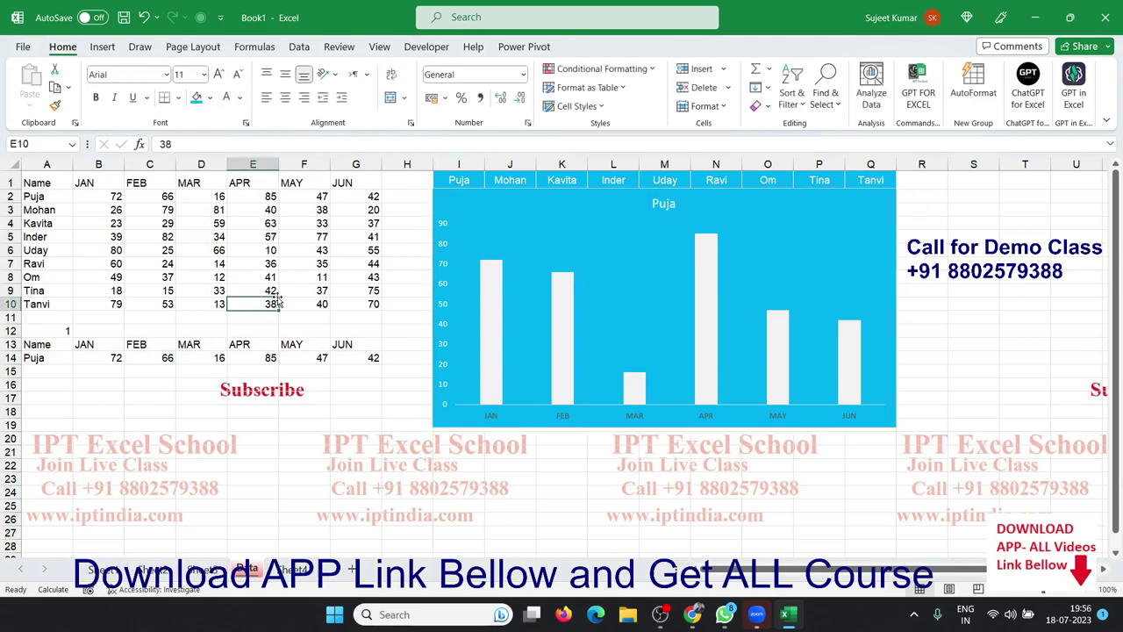
click(457, 181)
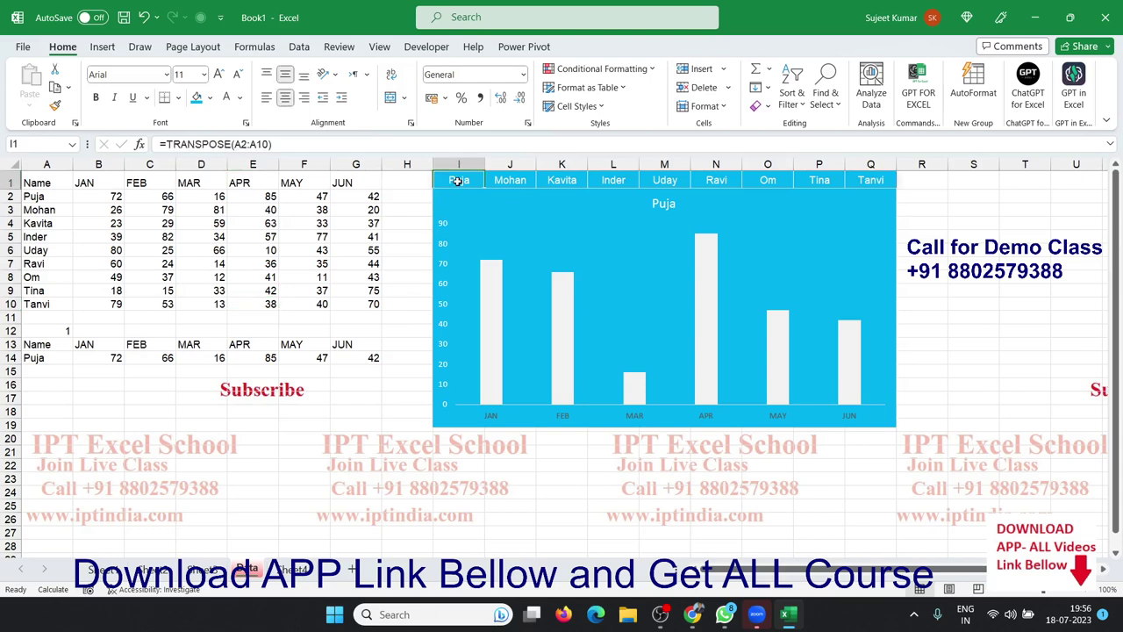
click(509, 181)
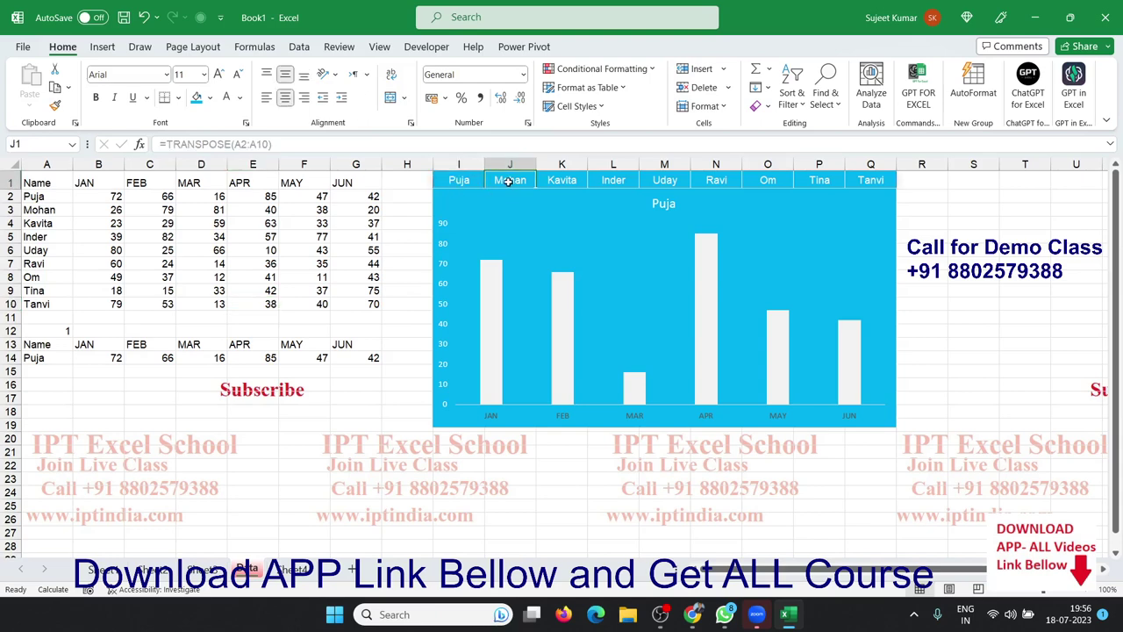
click(556, 179)
click(602, 178)
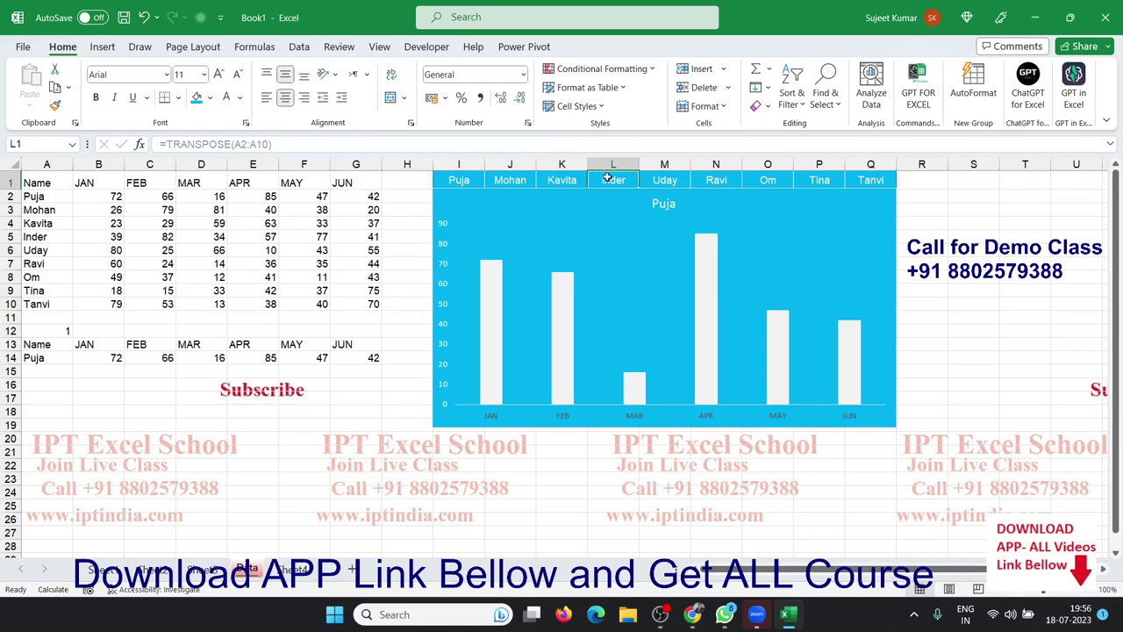
click(649, 178)
click(700, 178)
click(763, 177)
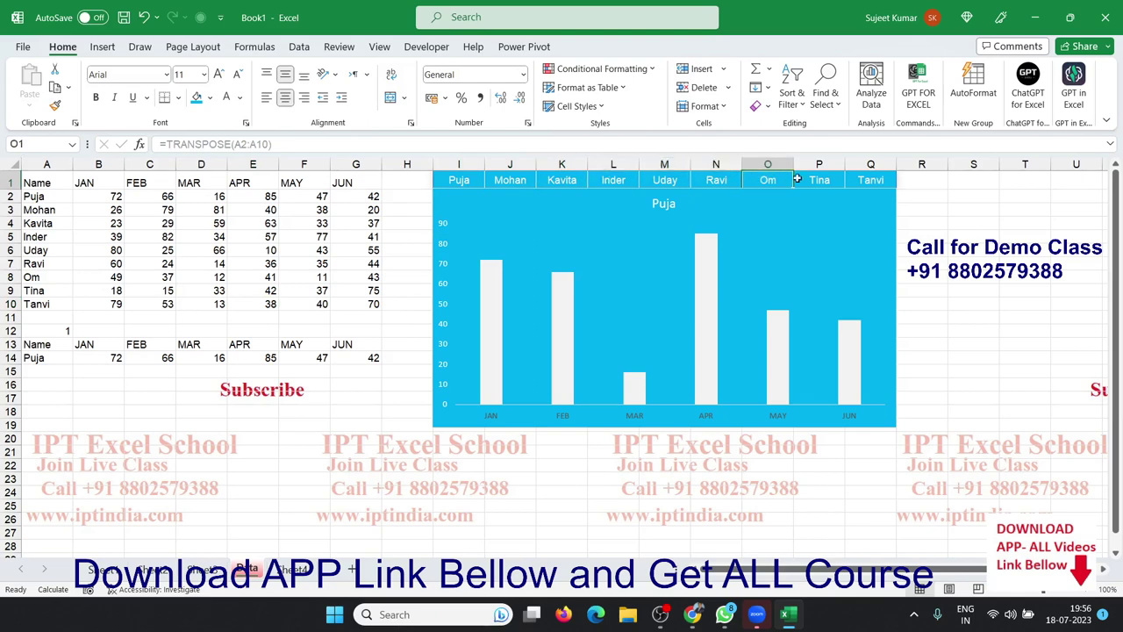
click(812, 179)
click(848, 180)
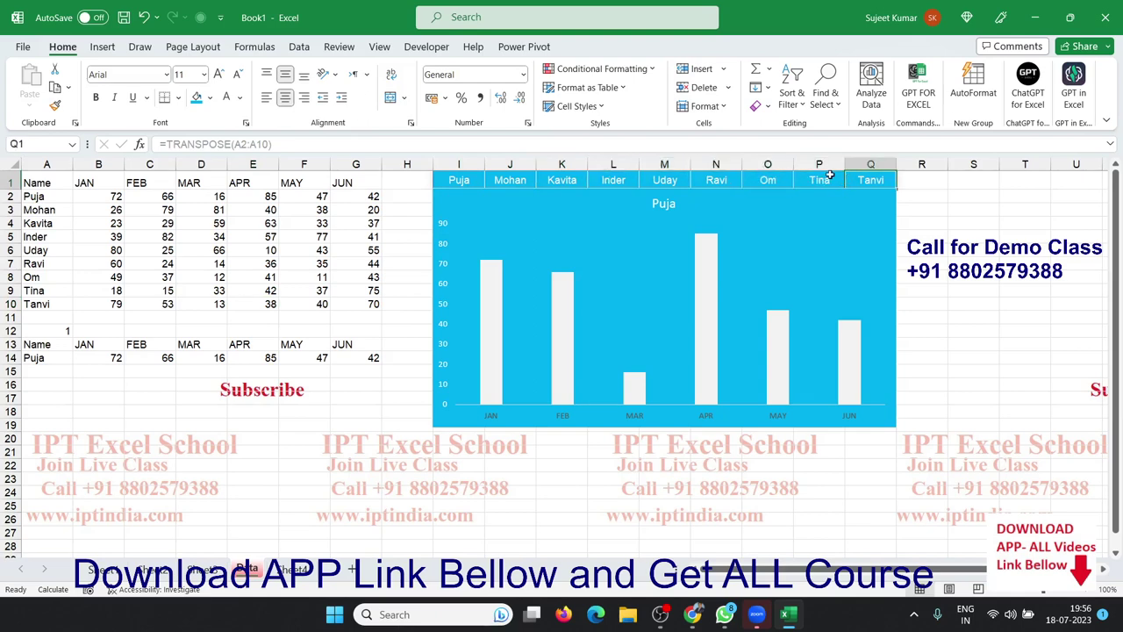
click(396, 313)
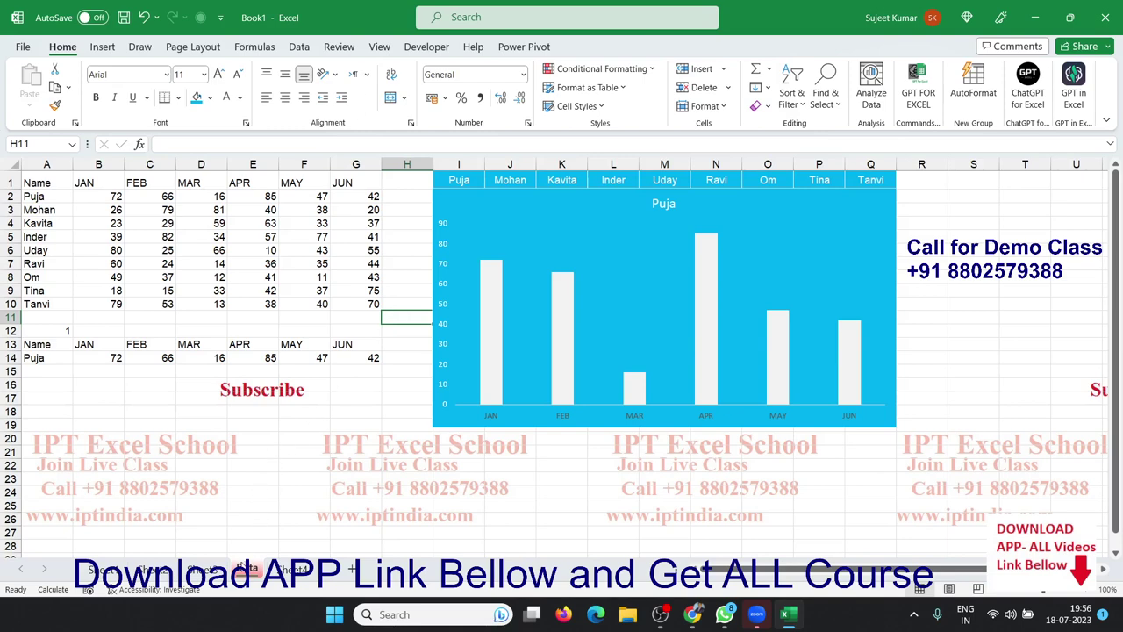
Use View Code on the Data sheet tab to open its Sheet5 code window
right_click(248, 568)
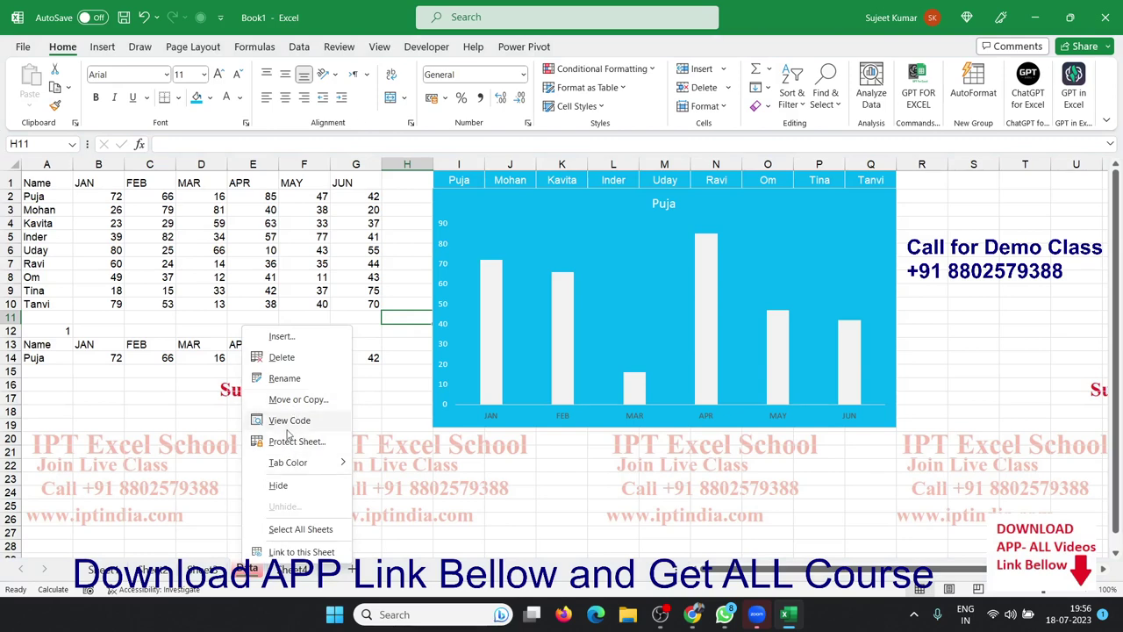
click(289, 421)
Create the Data sheet's Worksheet_SelectionChange routine containing MsgBox Target.Column
click(178, 68)
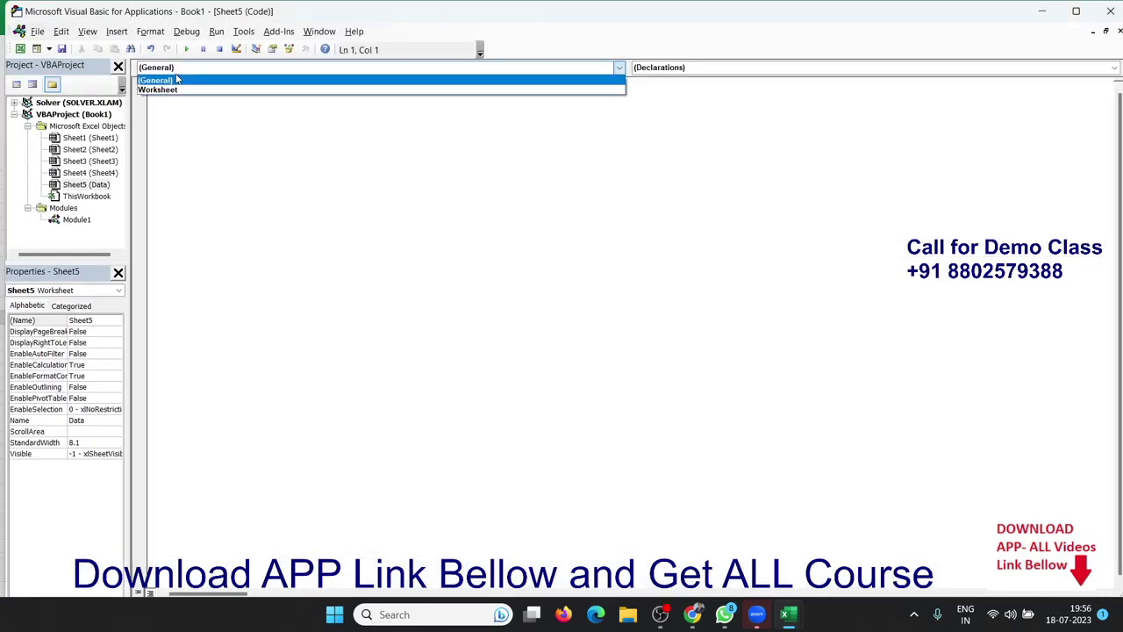
click(178, 90)
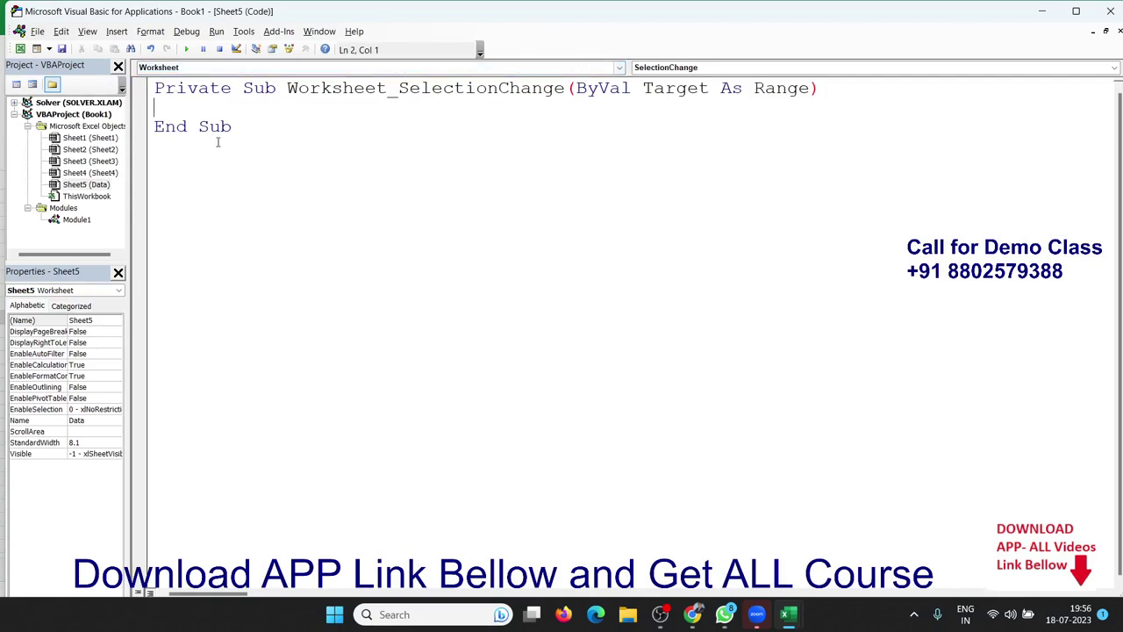
key(Return)
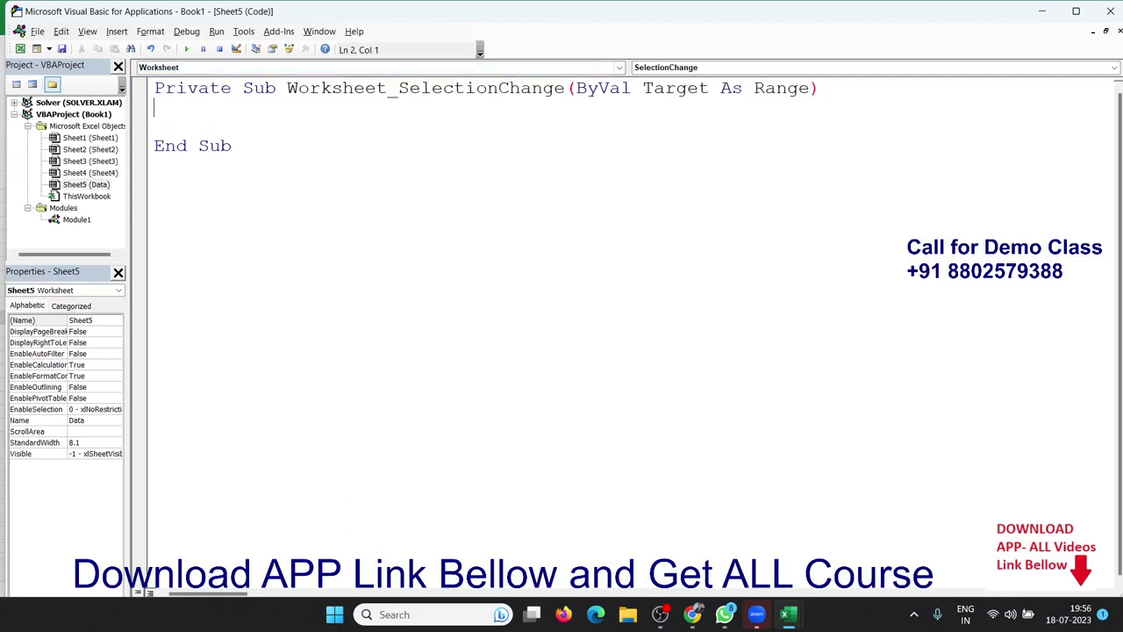
text(msgbo)
text(x tar)
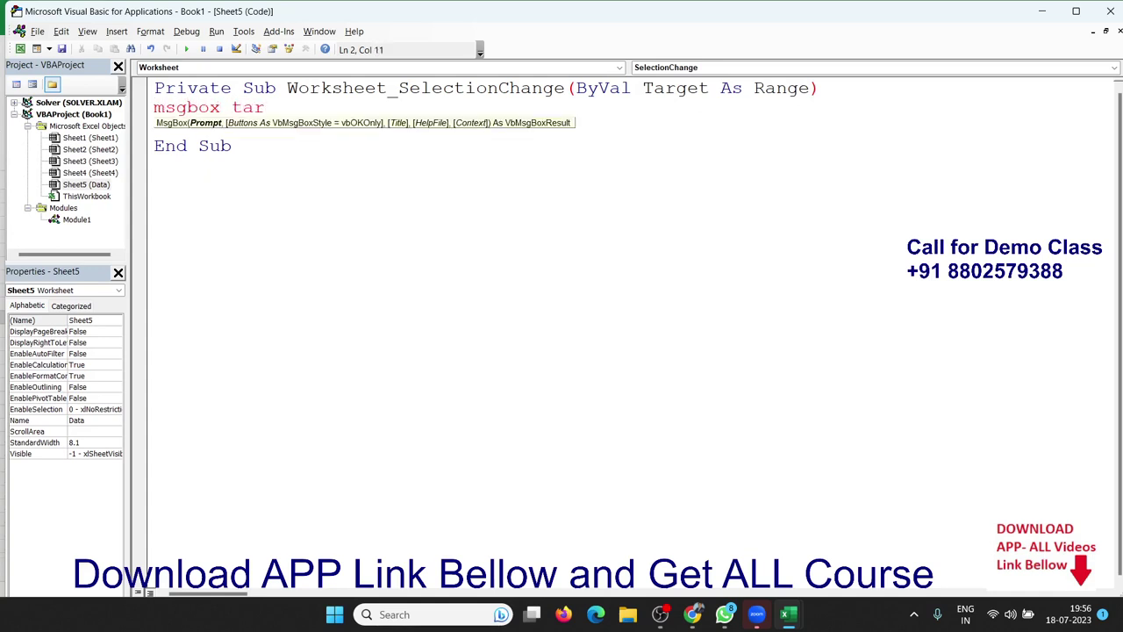
text(get.)
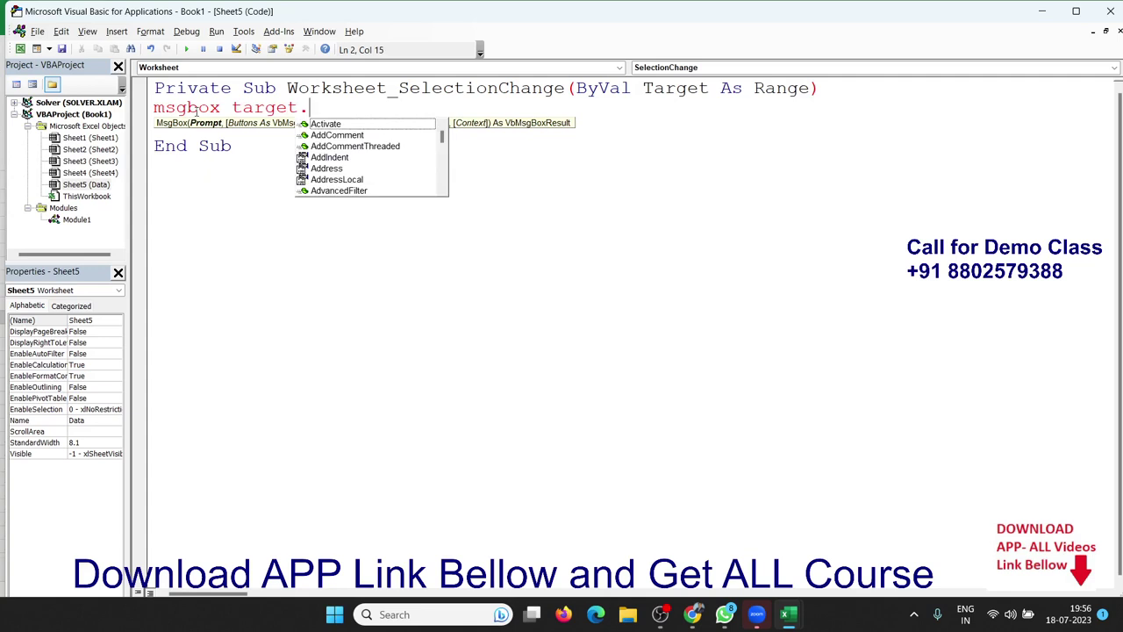
text(v)
key(BackSpace)
text(co)
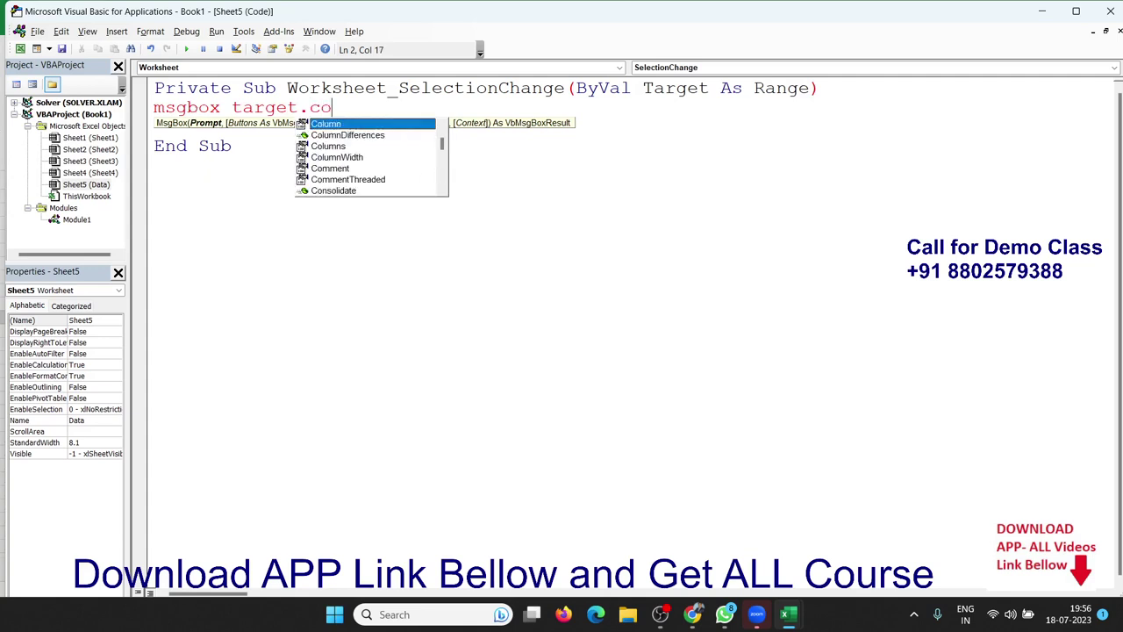
text(l)
key(Return)
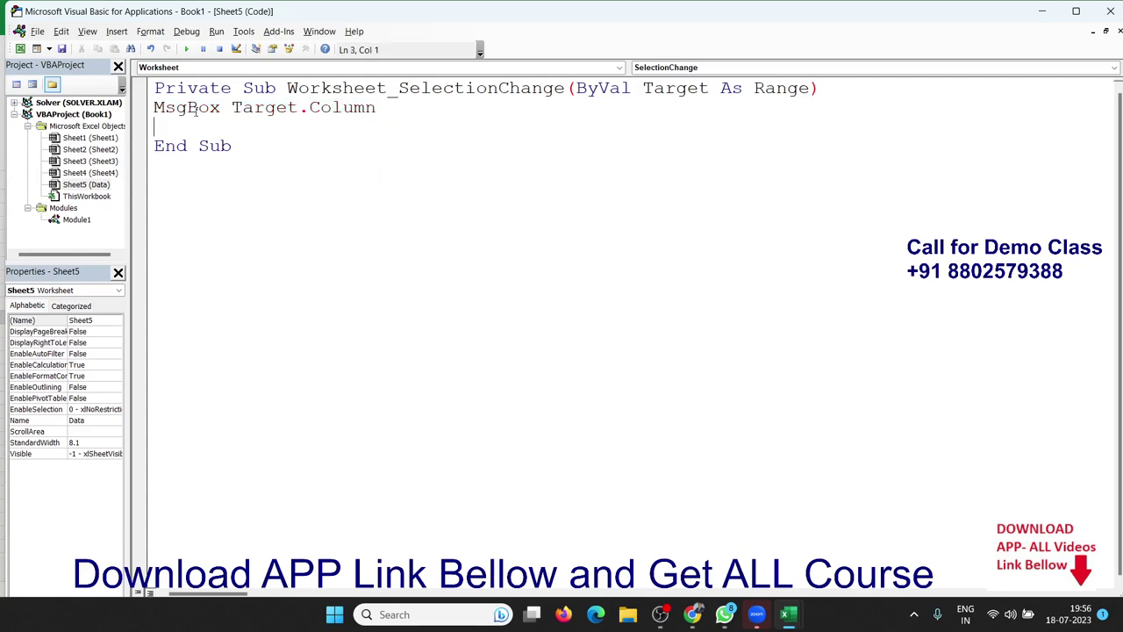
Test by selecting Puja's name in Excel; the message shows column 9
key(alt+F11)
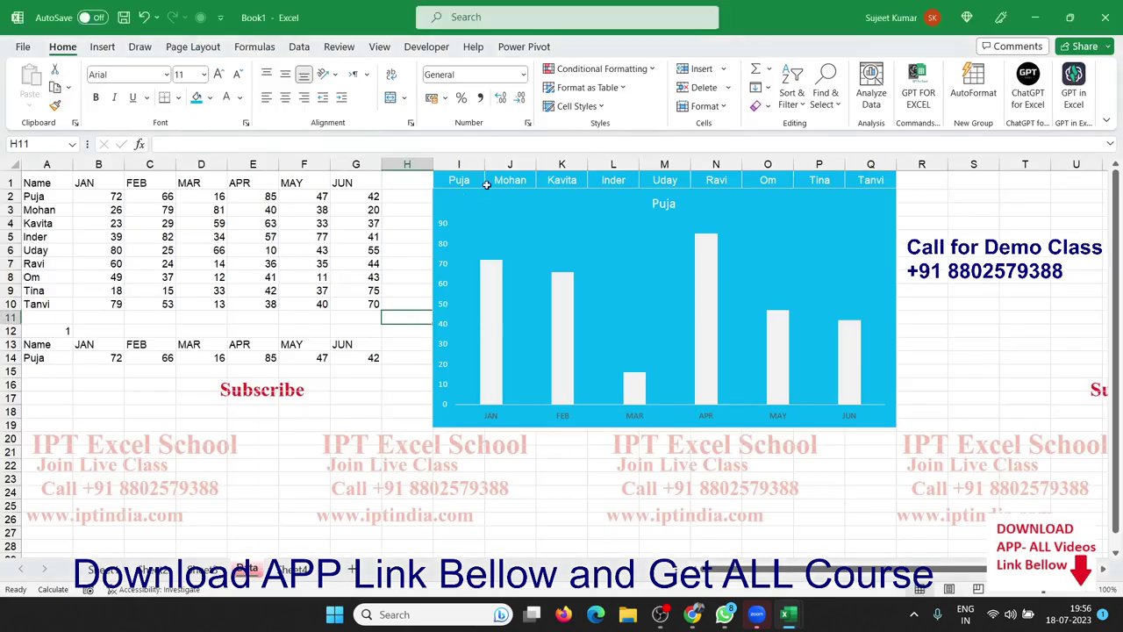
key(alt+F11)
key(alt+F11)
click(466, 180)
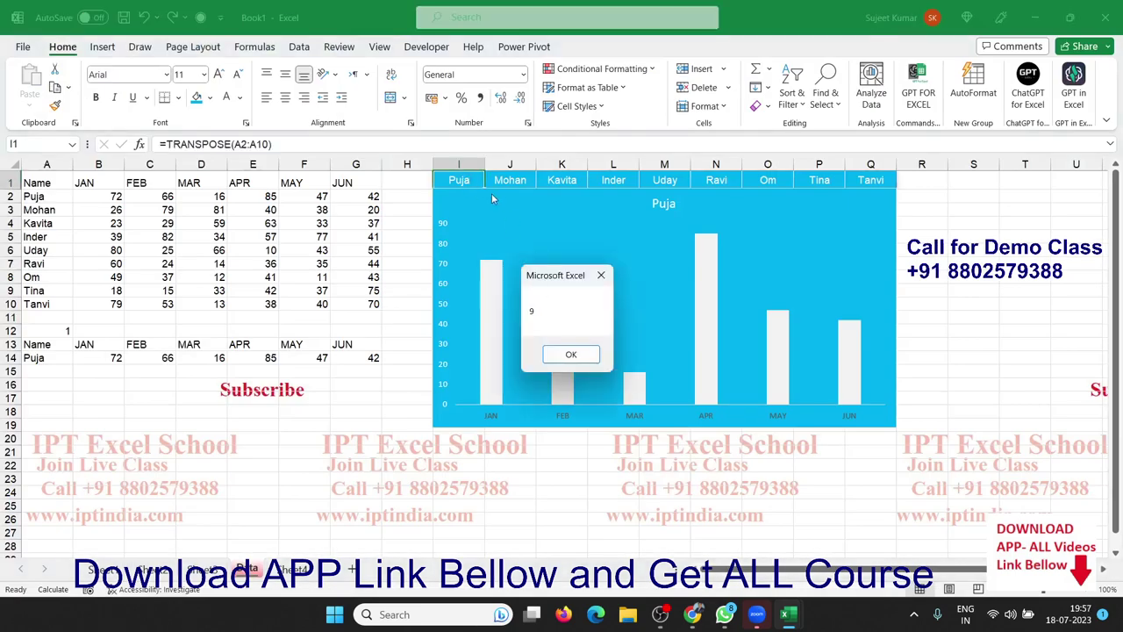
click(555, 362)
Change the message line to MsgBox Target.Column - 8
key(alt+F11)
click(402, 110)
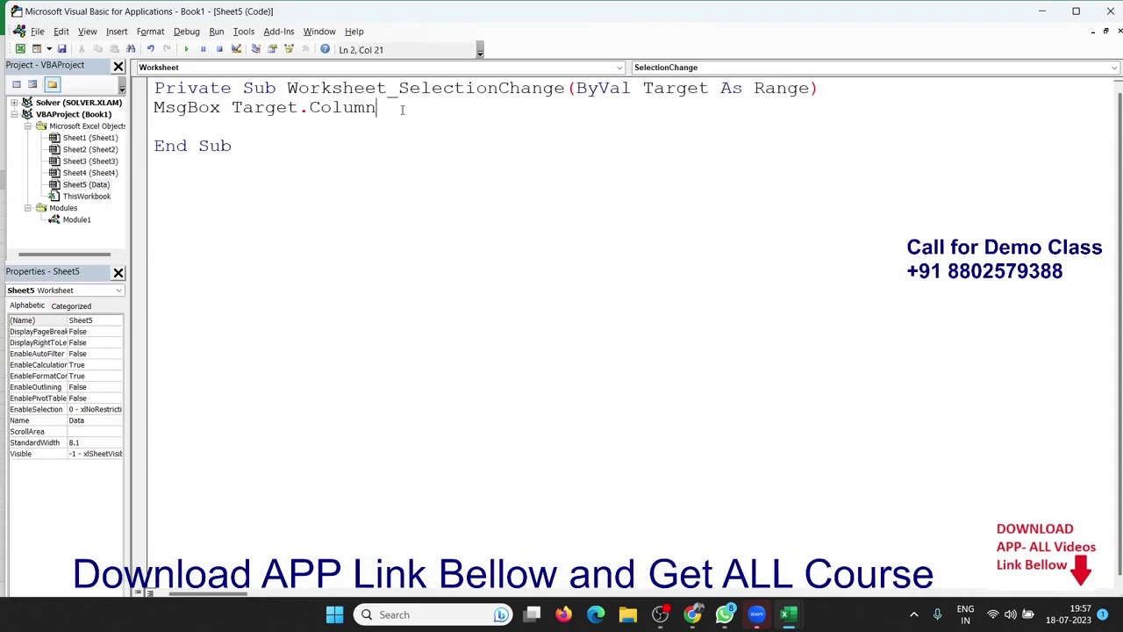
text(-1)
click(407, 154)
key(alt+F11)
key(alt+F11)
click(401, 107)
double_click(414, 107)
text(8)
key(alt+F11)
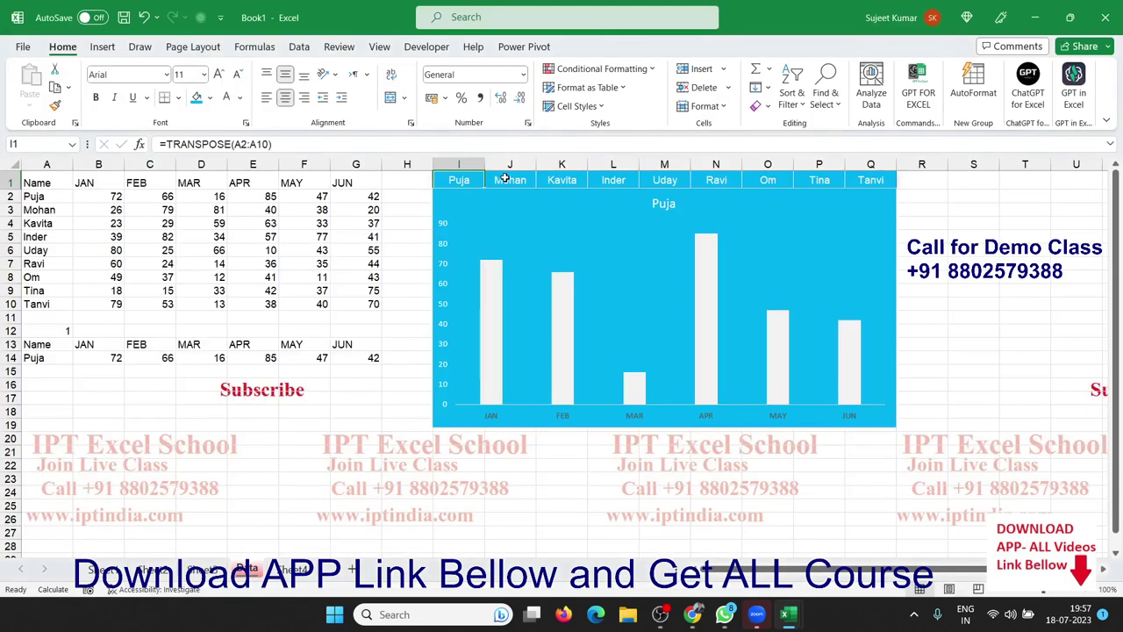
Retest by selecting Mohan's name; the message now shows 2
click(506, 182)
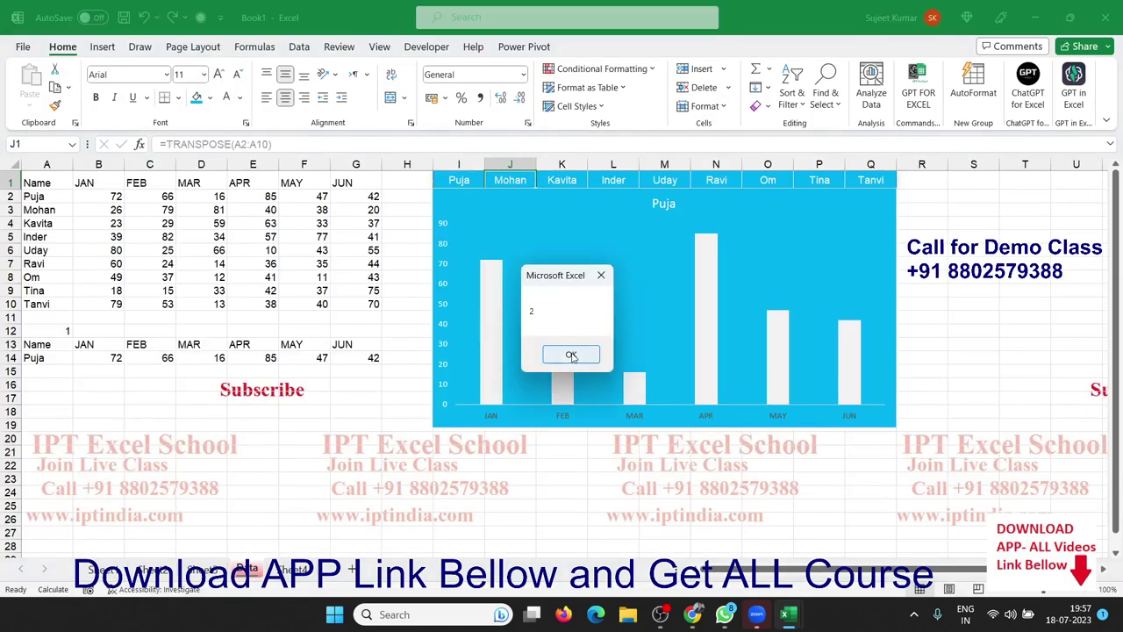
click(571, 353)
key(alt+F11)
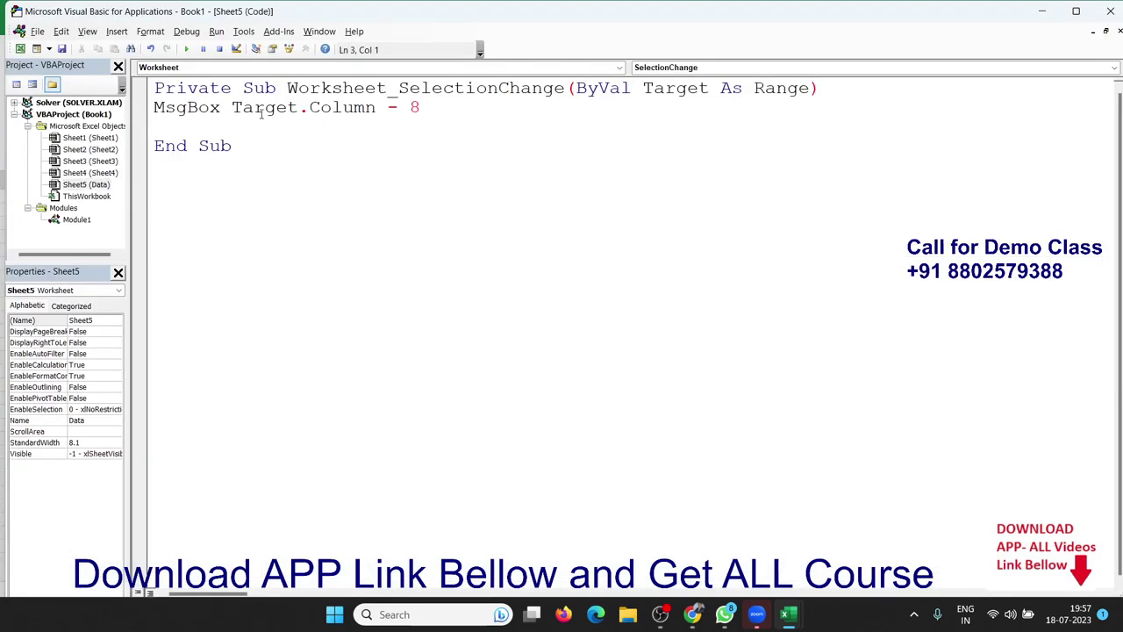
Replace MsgBox with Range("A12").Value = Target.Column - 8 so the clicked column number lands in A12
double_click(186, 107)
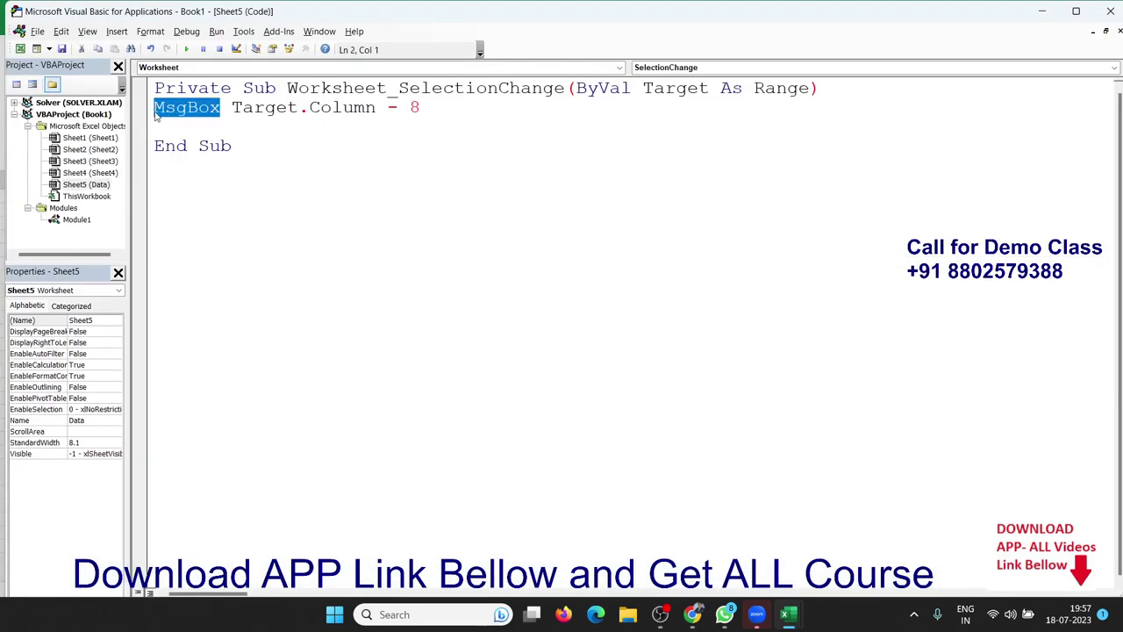
key(alt+F11)
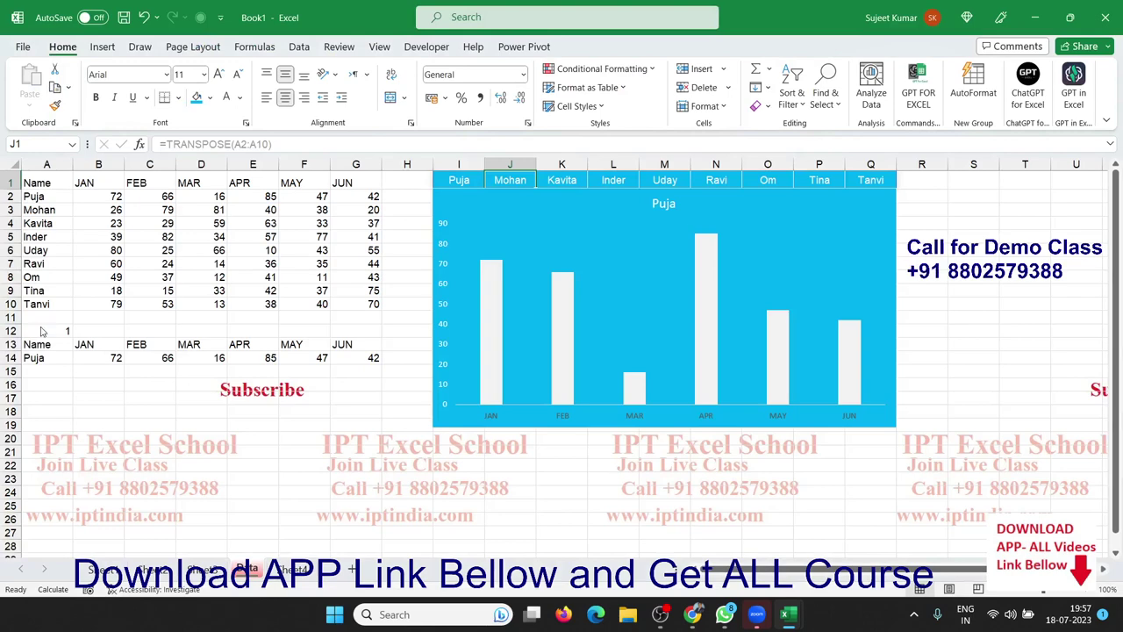
key(alt+F11)
text(range)
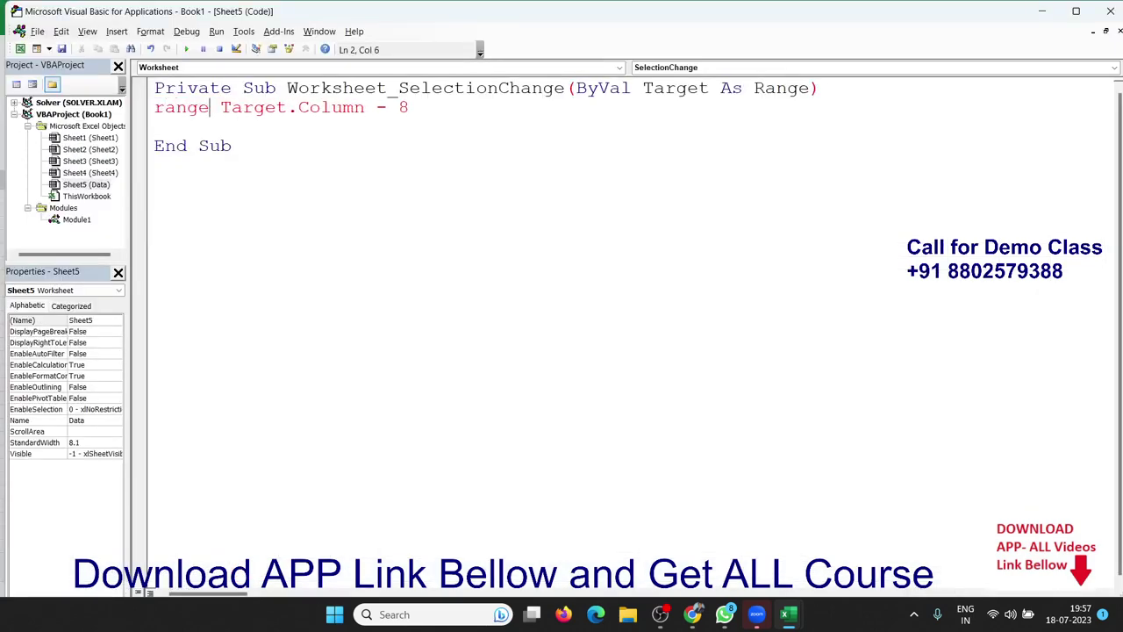
text((")
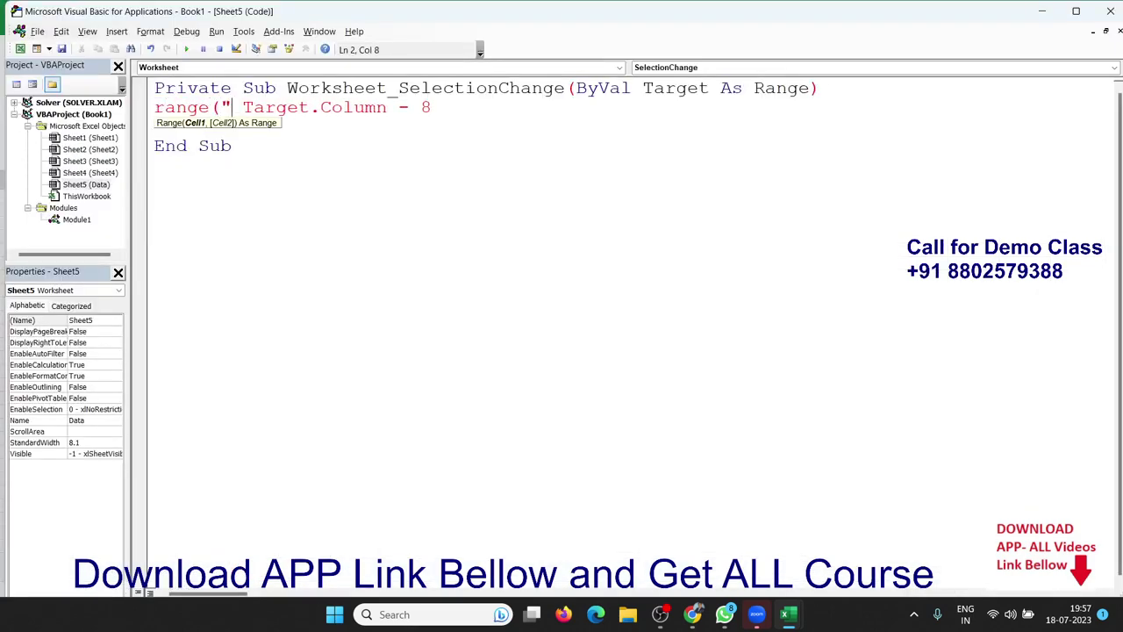
text(A12")
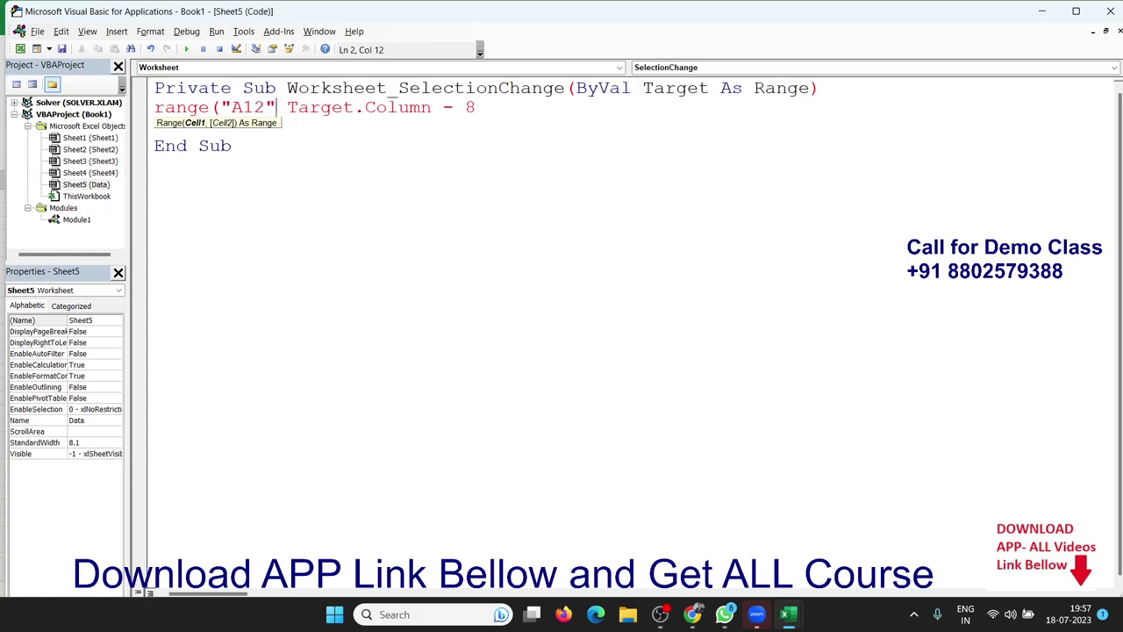
text().v)
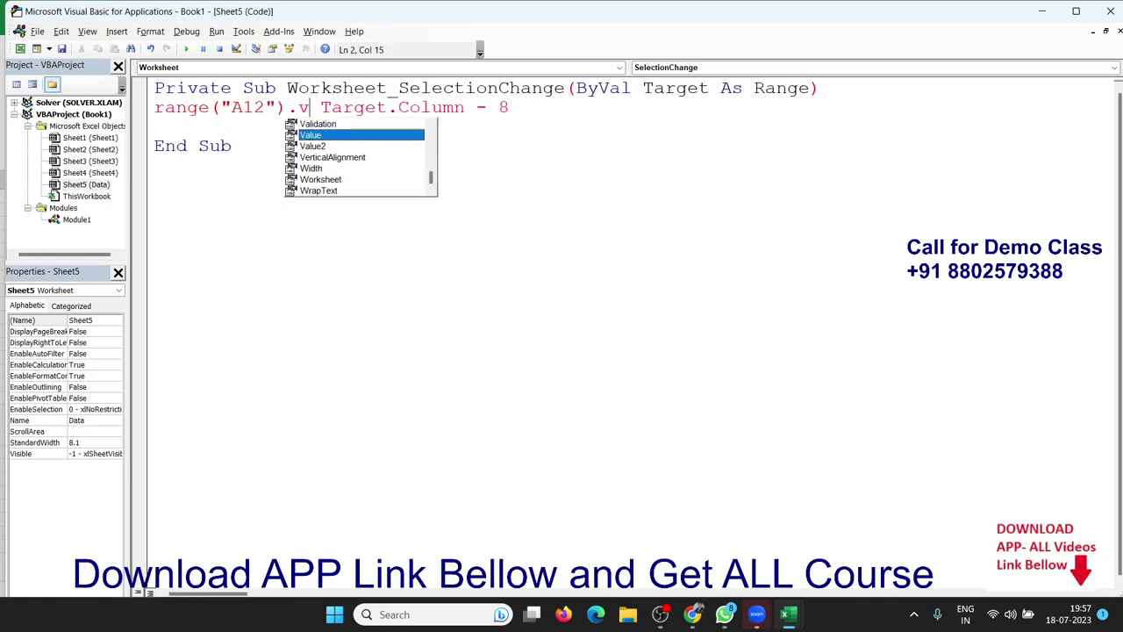
key(Tab)
text(=)
key(Up)
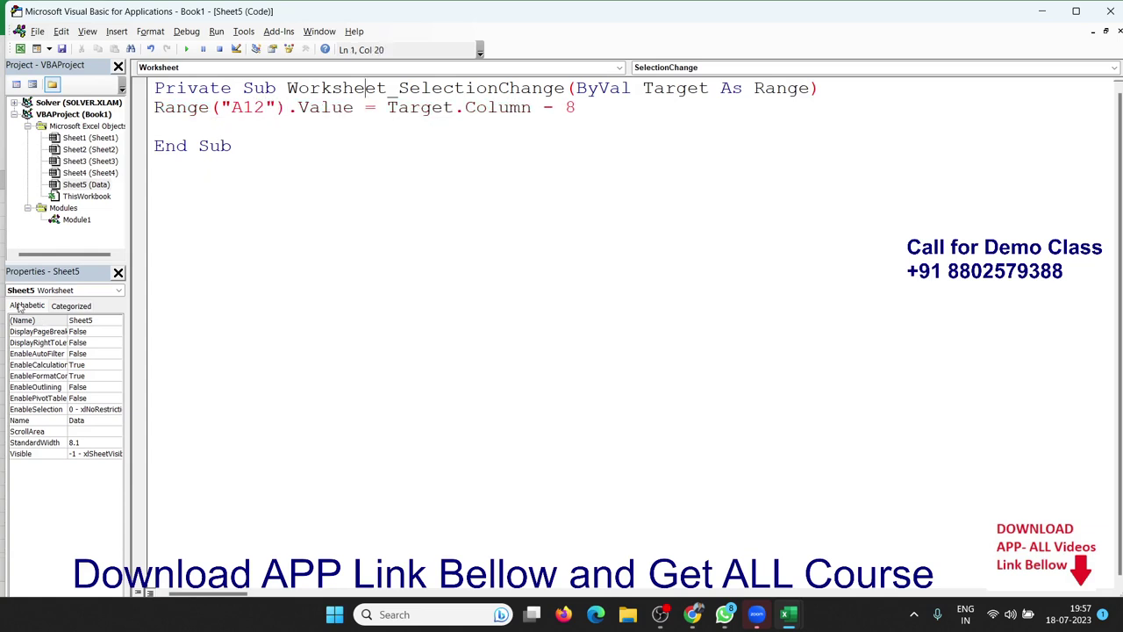
key(alt+Tab)
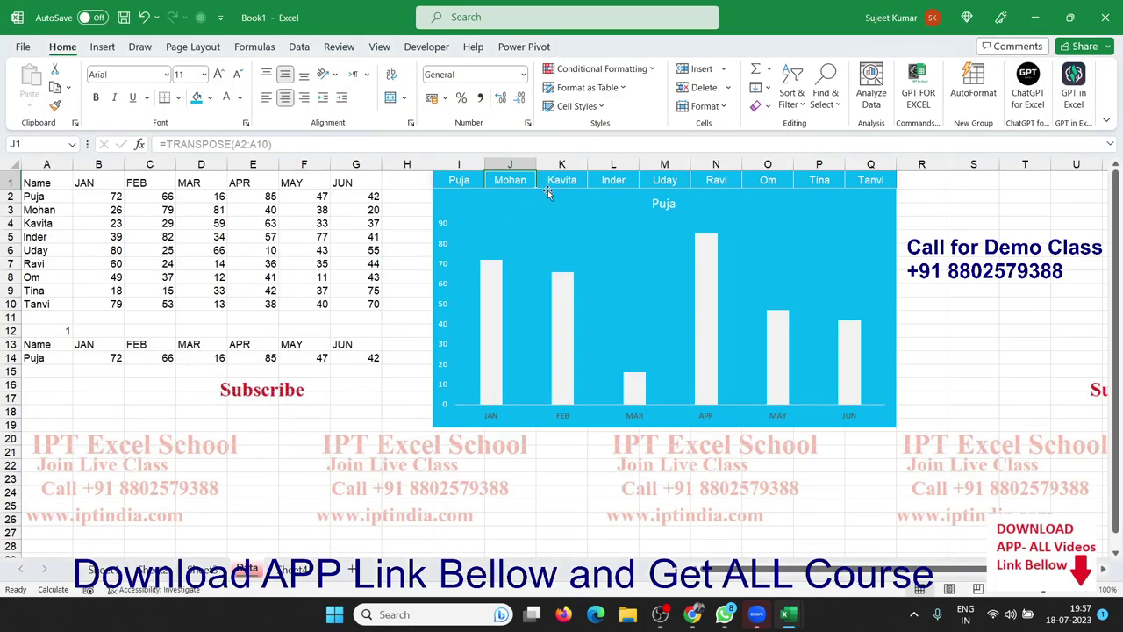
Click through the names Kavita to Tanvi and back to Puja, watching the chart switch people
click(556, 180)
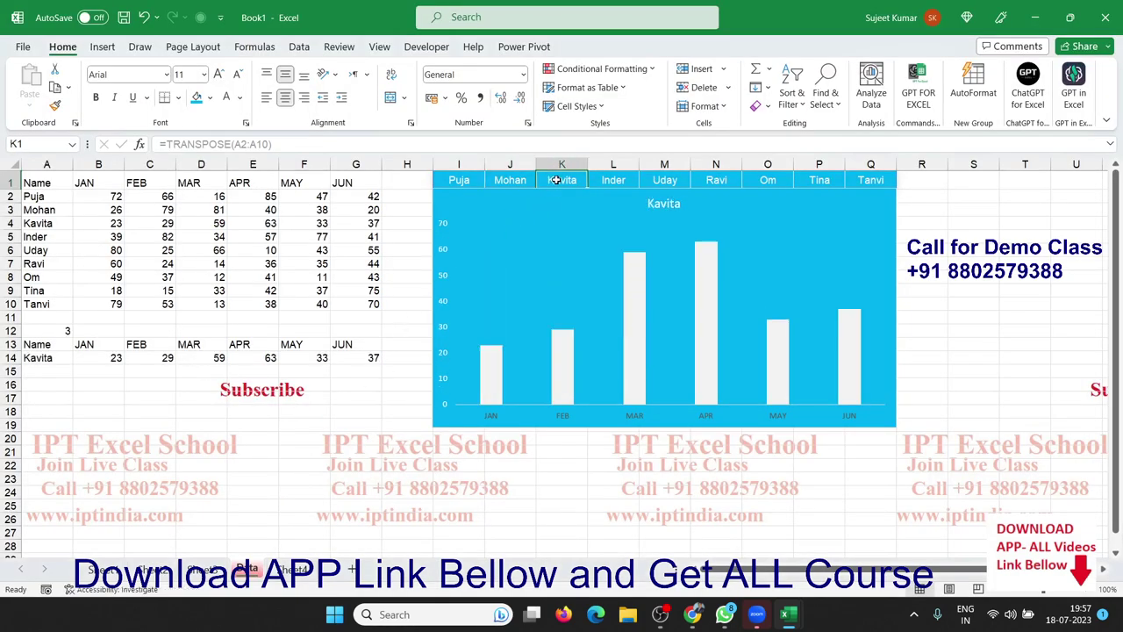
click(630, 180)
click(664, 180)
click(716, 180)
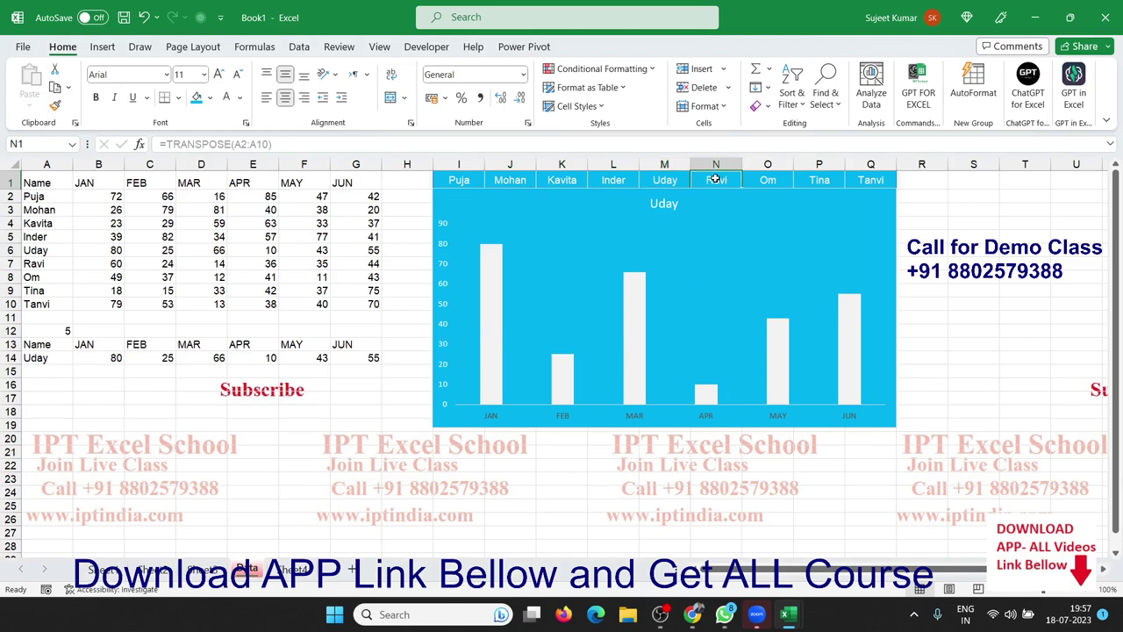
click(765, 180)
click(808, 179)
click(861, 180)
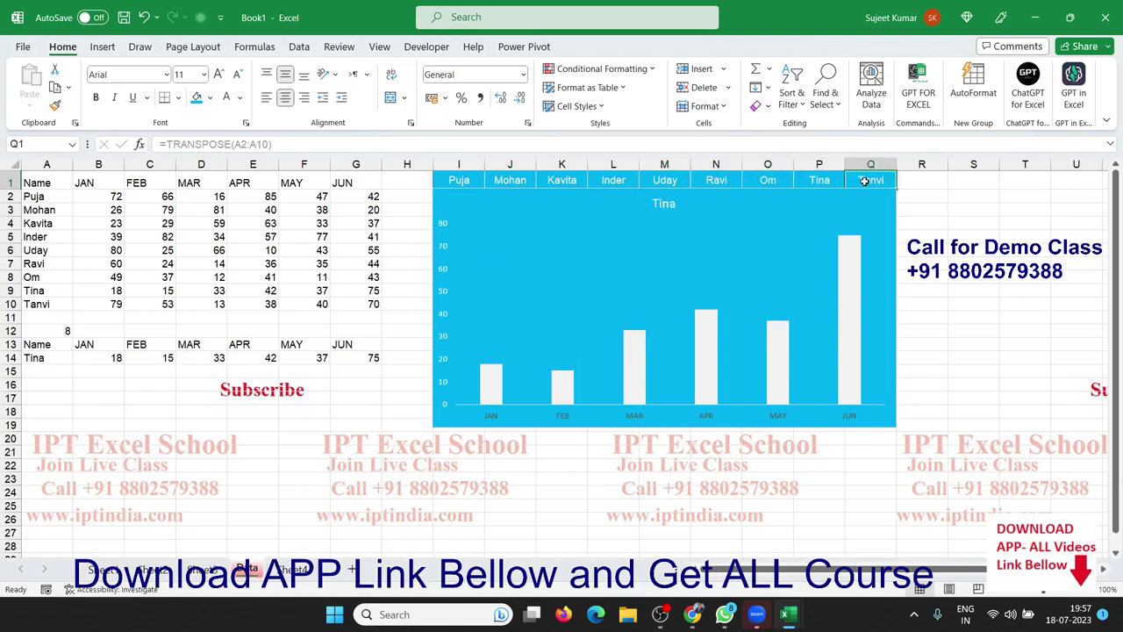
click(829, 178)
click(768, 180)
click(720, 178)
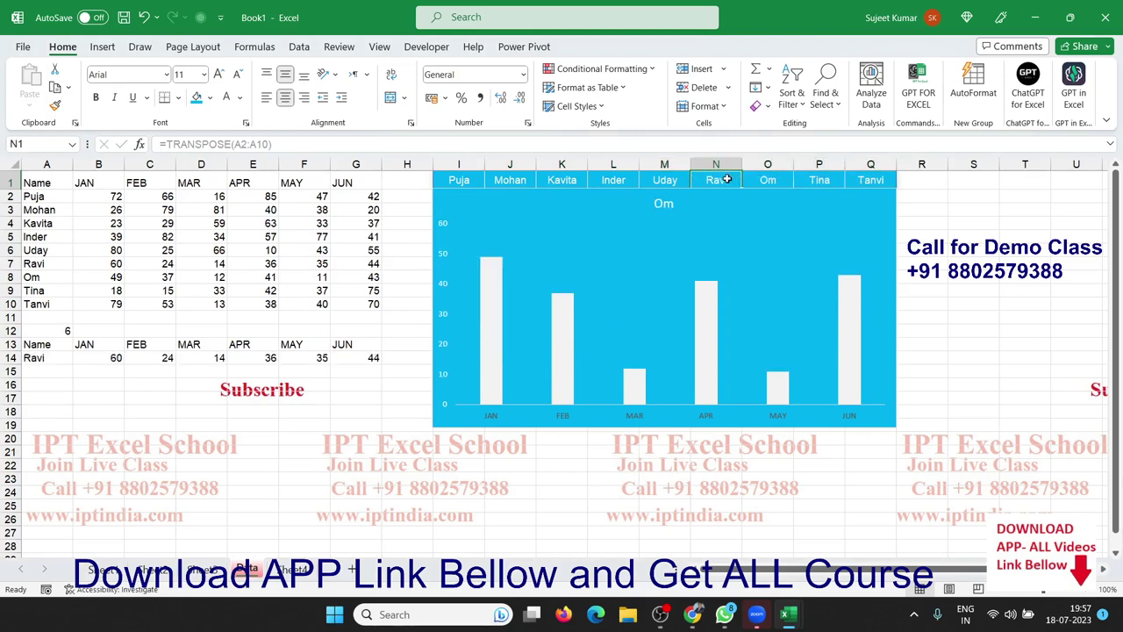
click(671, 178)
click(615, 179)
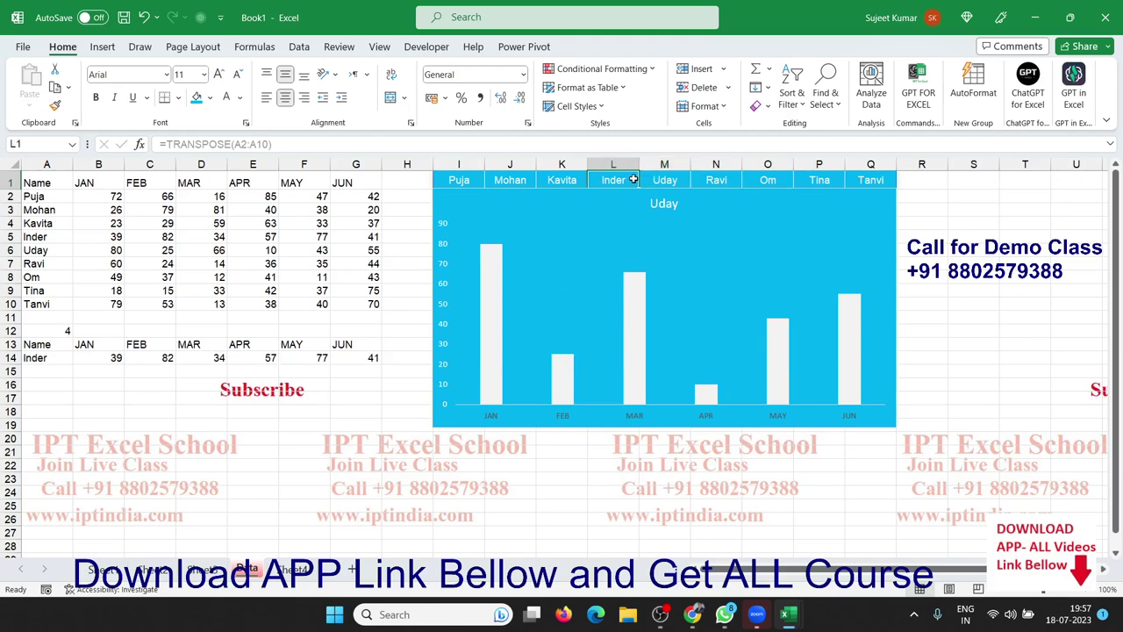
click(579, 176)
click(497, 178)
click(469, 180)
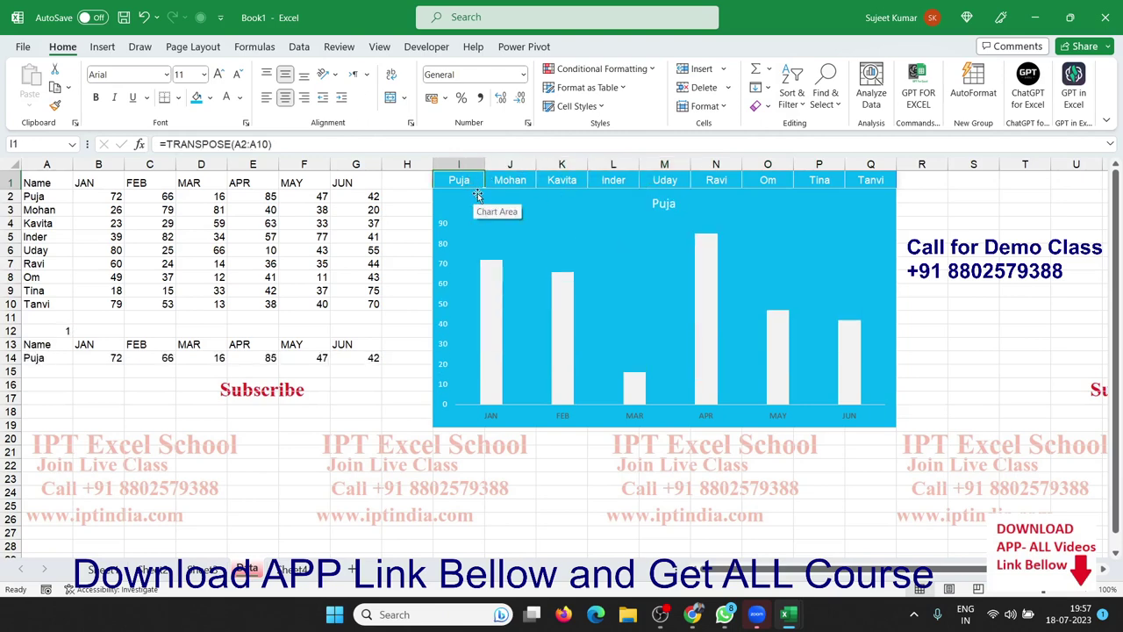
click(510, 181)
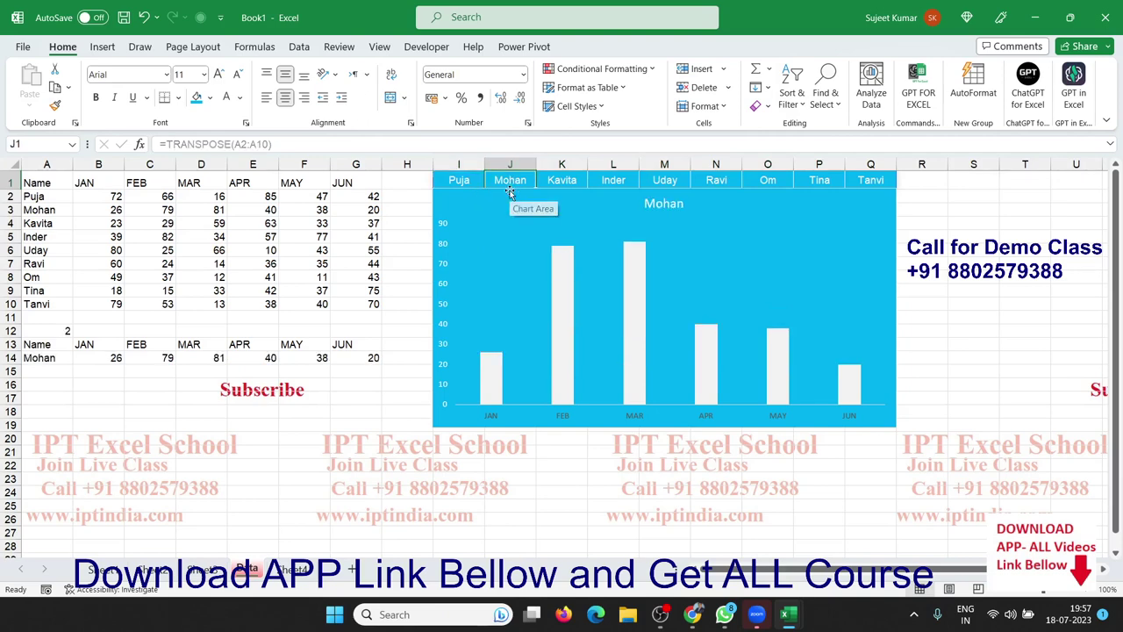
click(562, 183)
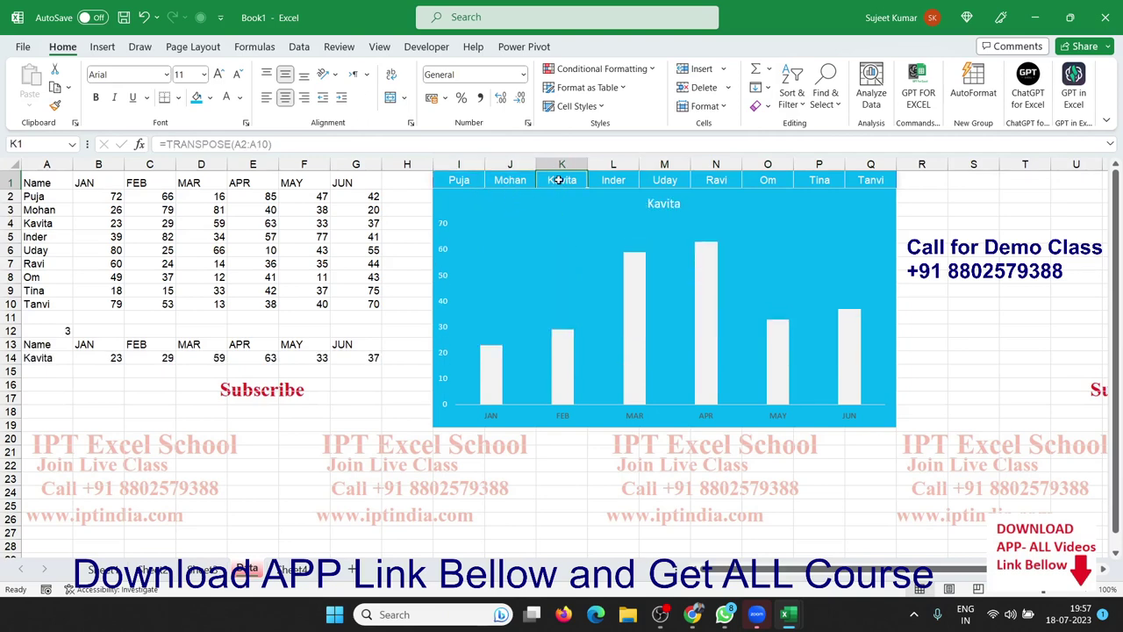
click(618, 183)
click(664, 181)
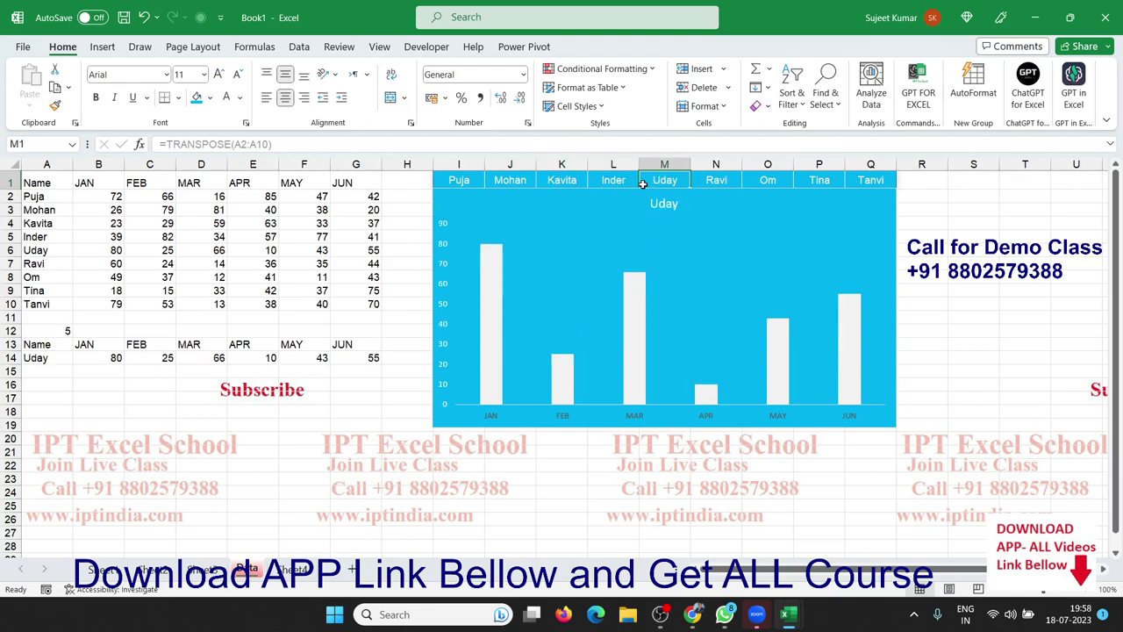
Select cell F20 to reveal the #REF! errors, then restore the chart to Mohan
click(284, 443)
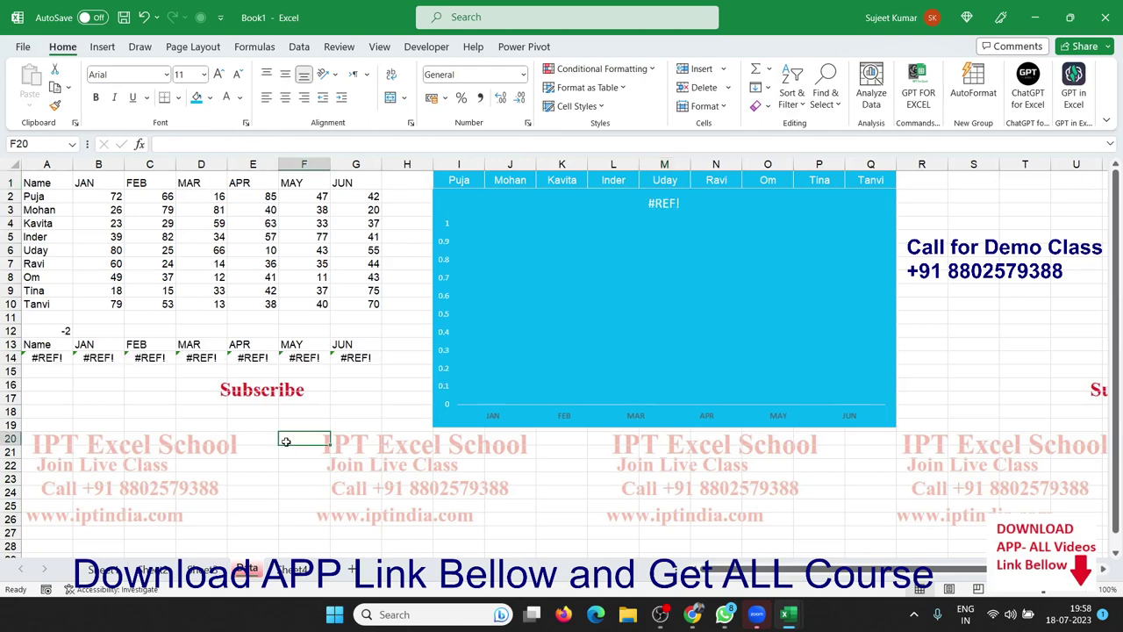
click(505, 180)
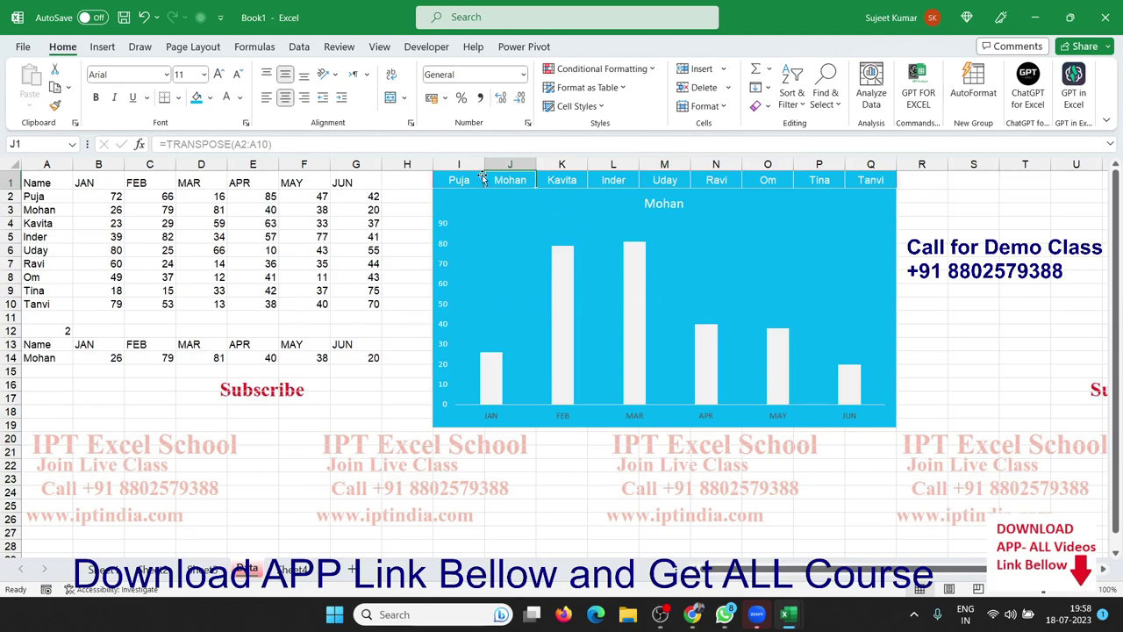
key(alt+F11)
Wrap the A12 line in If Target.Row = 1 Then ... End If
click(164, 107)
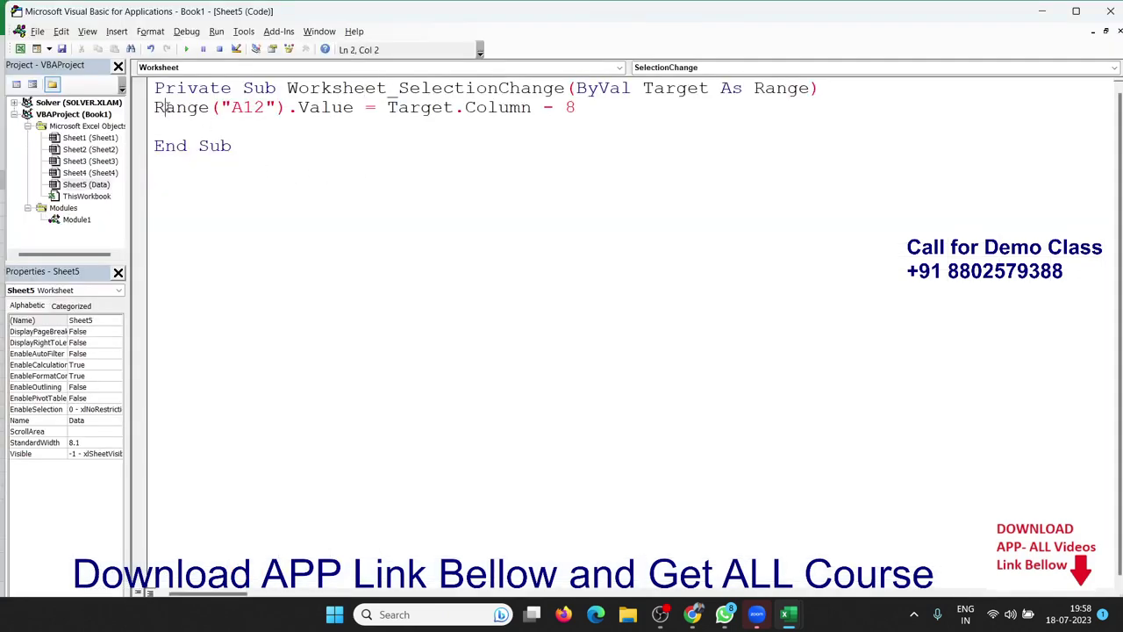
key(Home)
key(Return)
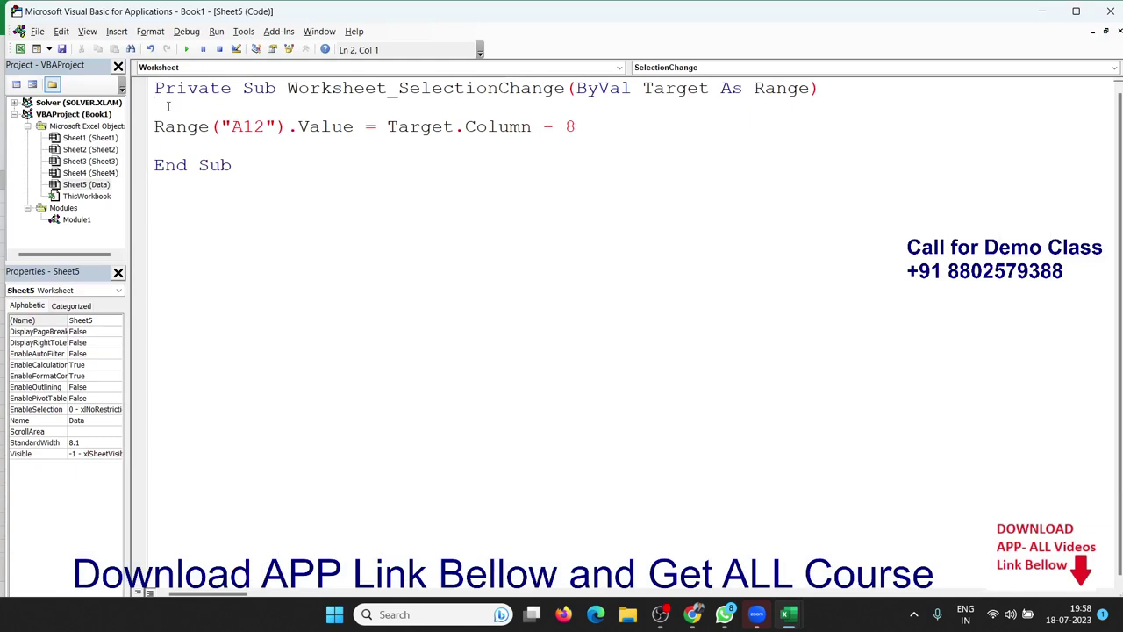
text(if )
text(target)
text(.co)
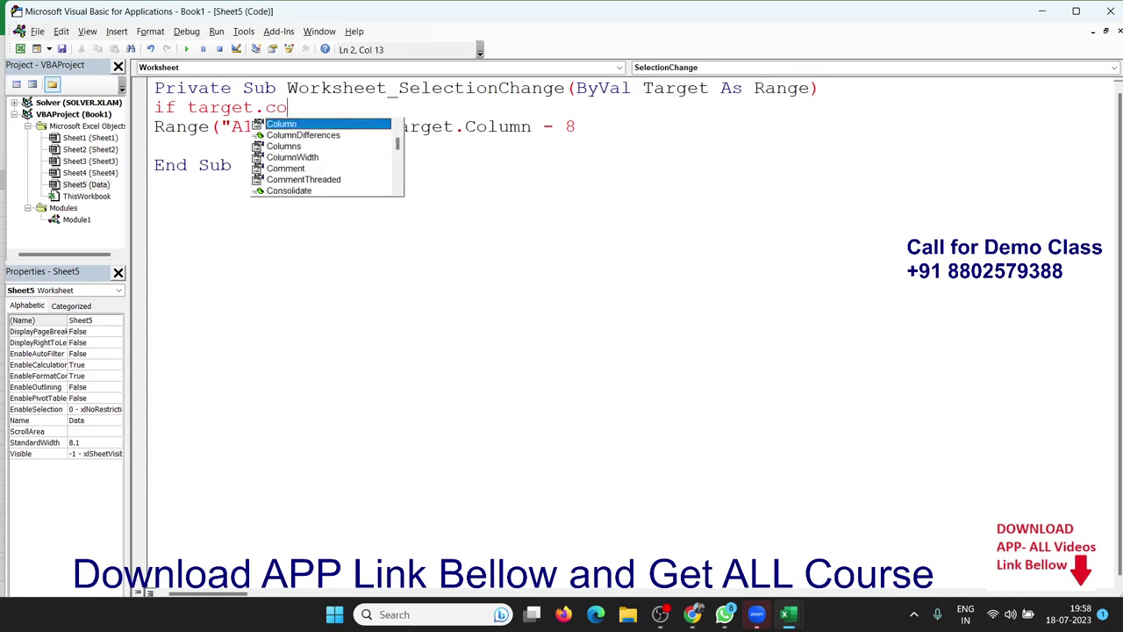
key(BackSpace)
key(BackSpace)
text(ro)
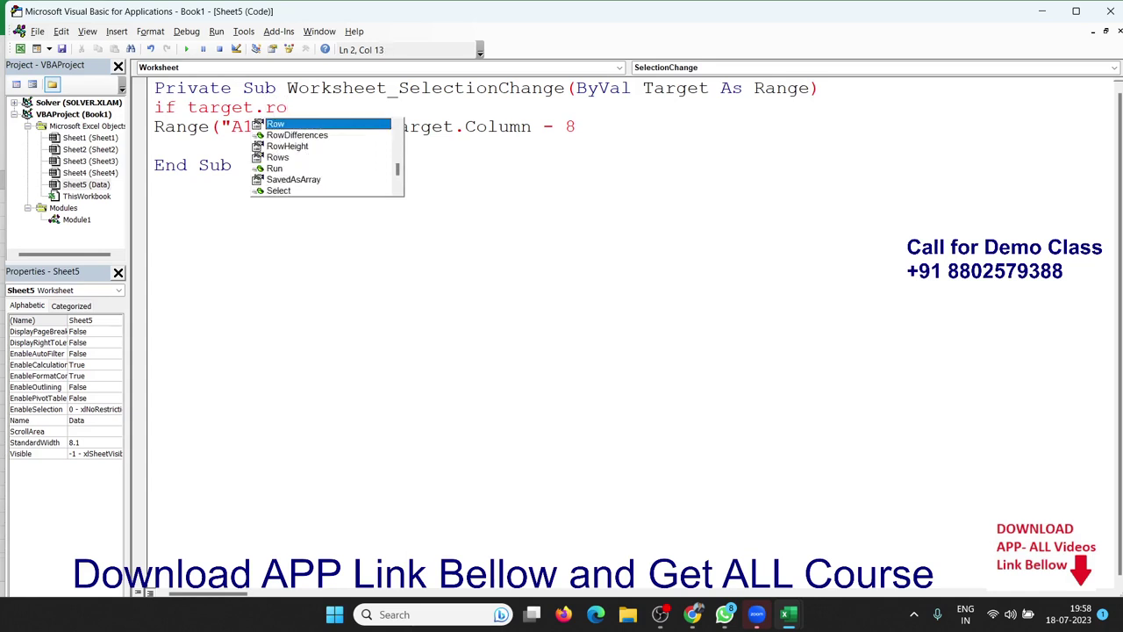
key(Tab)
text(=1)
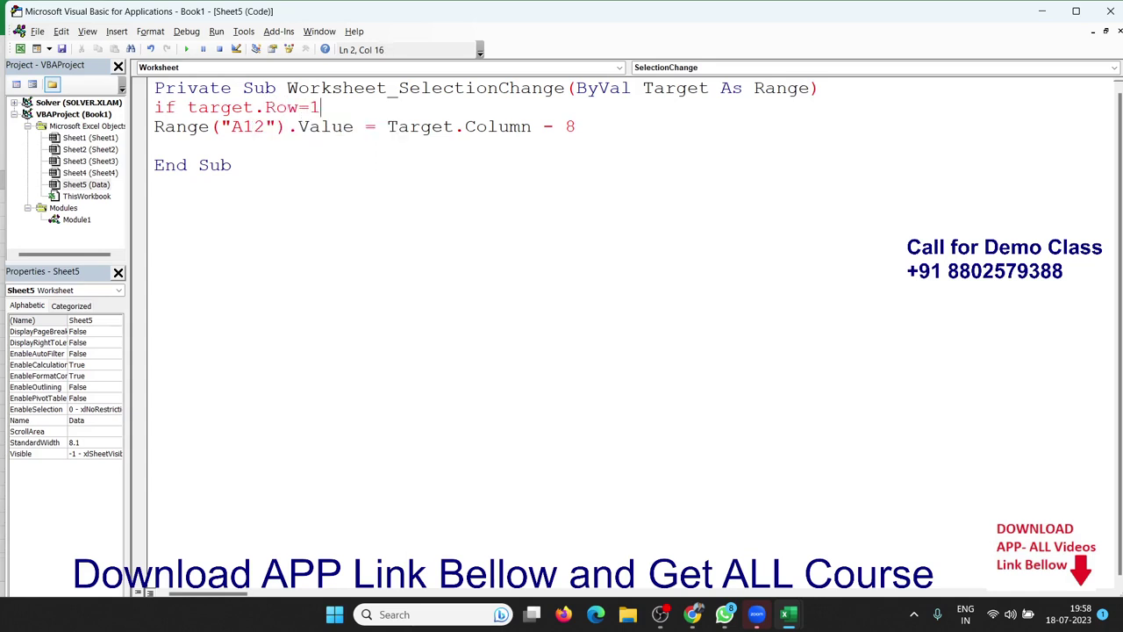
text( then)
click(154, 146)
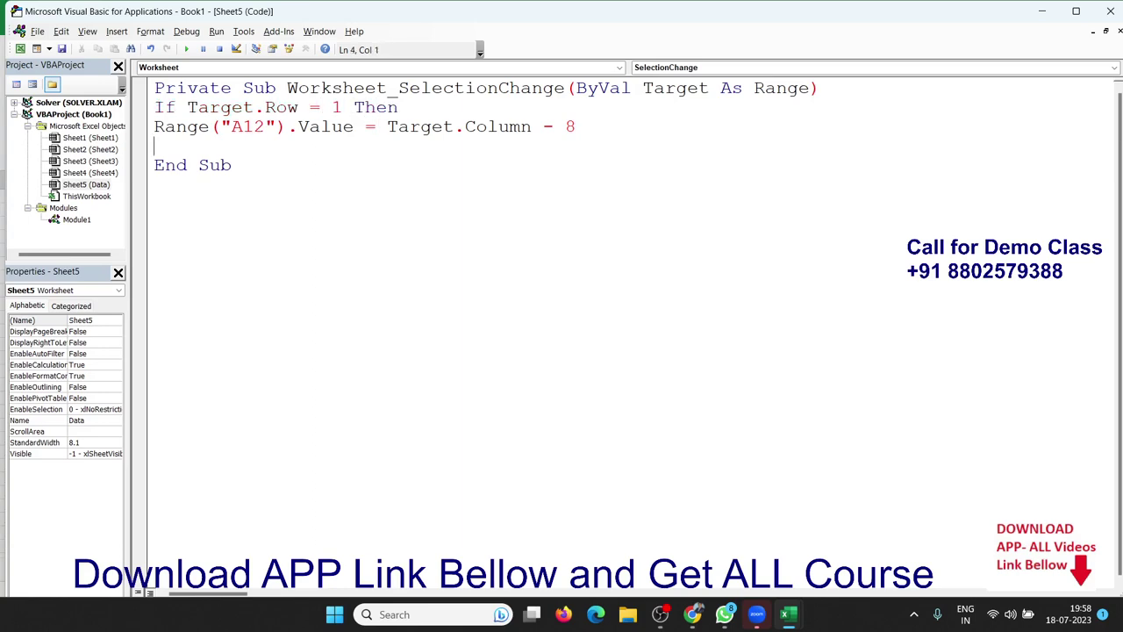
text(end if)
key(Return)
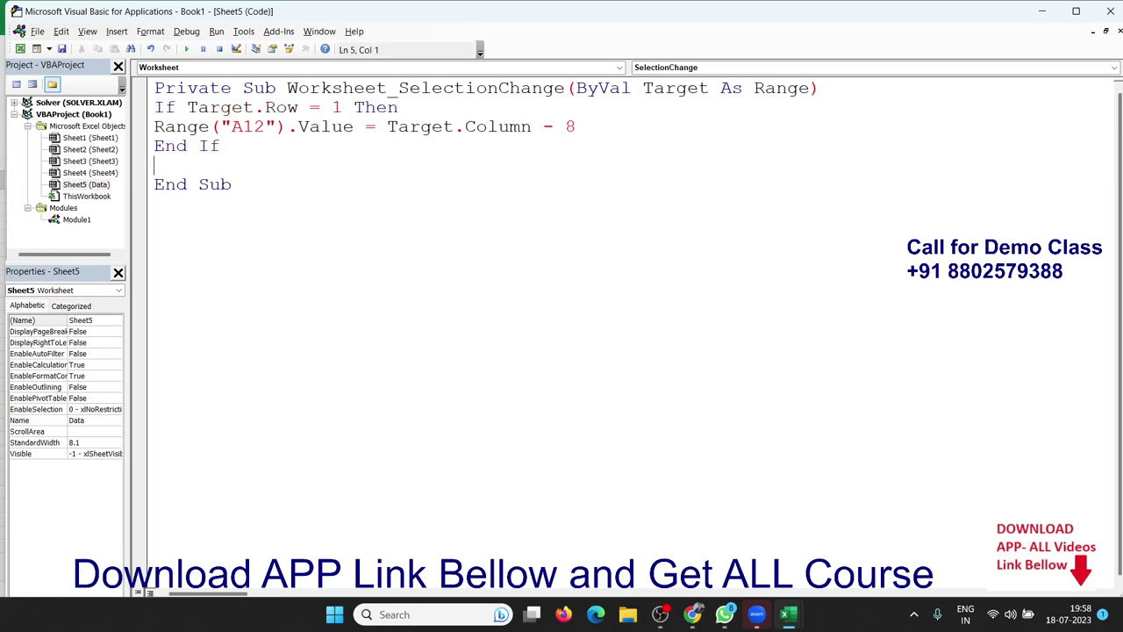
key(alt+Tab)
Switch the chart to Kavita, Inder, then Uday by clicking their names
click(564, 180)
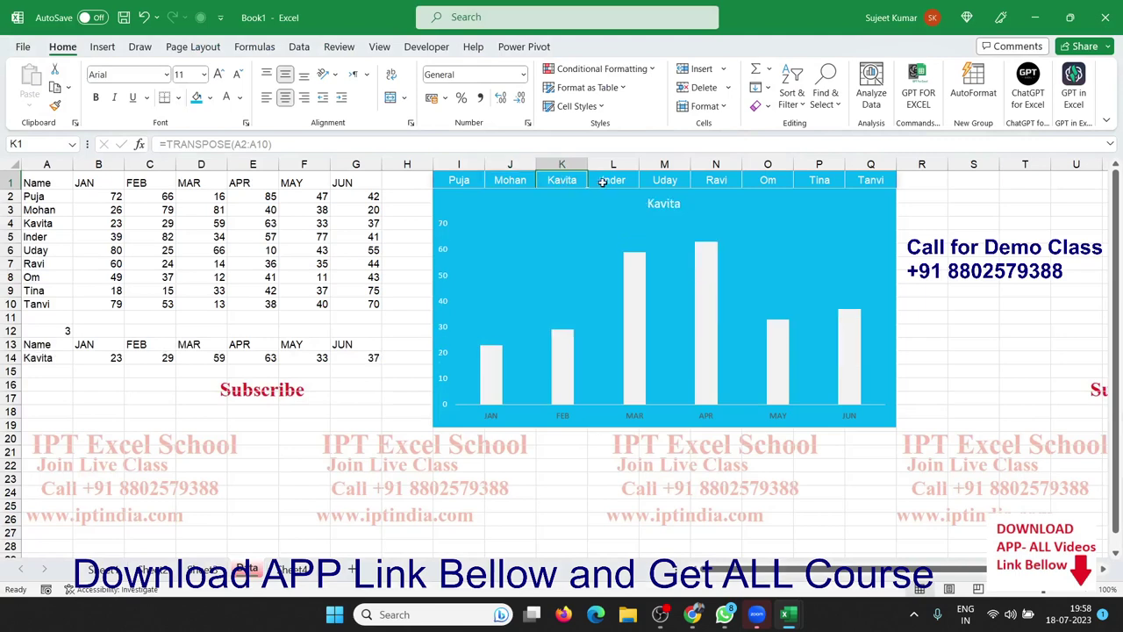
click(613, 180)
click(665, 180)
Select cells G14, F20 and H16 to confirm the chart stays on Uday without #REF! errors
click(355, 358)
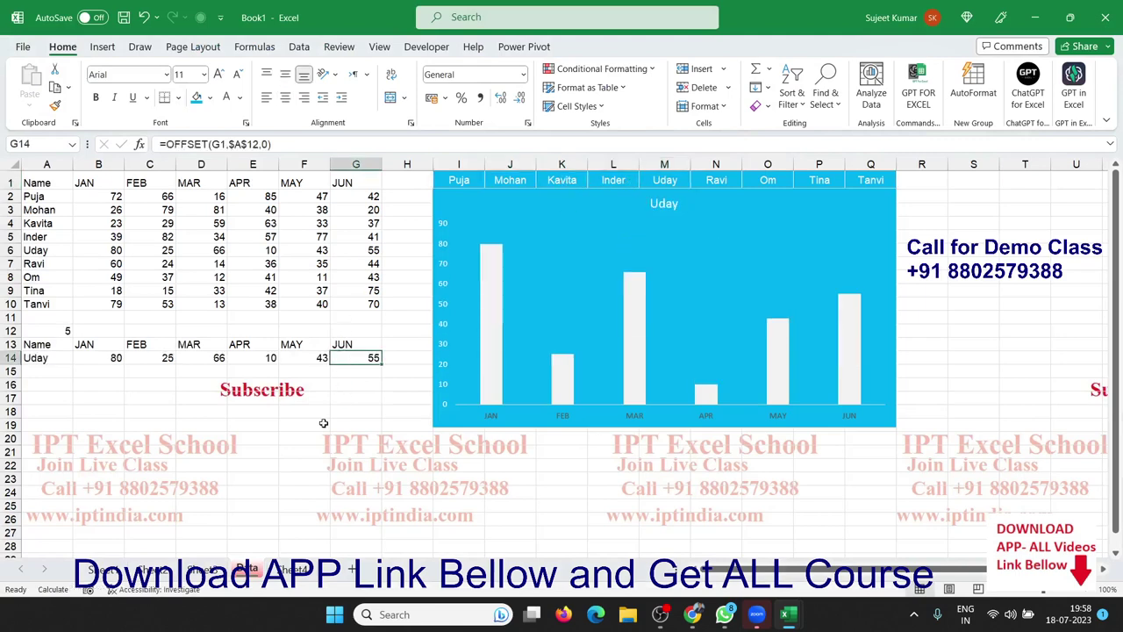
click(303, 438)
click(355, 358)
click(406, 384)
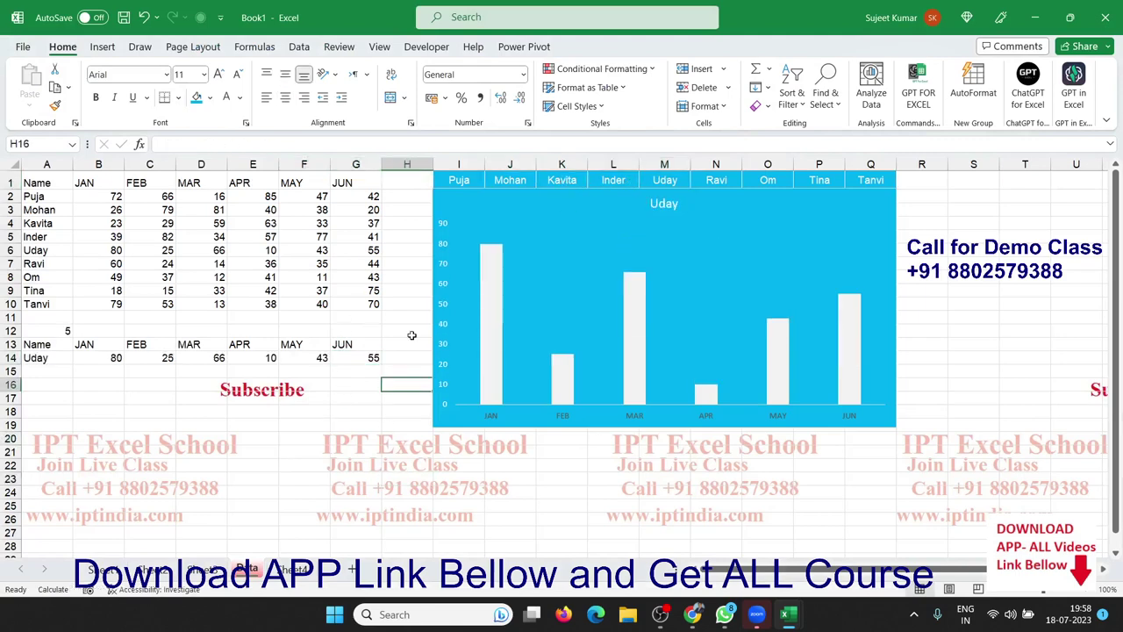
Switch through Puja, Mohan, Inder and Uday, ending on Ravi's figures
click(459, 180)
click(510, 180)
click(614, 180)
click(656, 179)
click(709, 180)
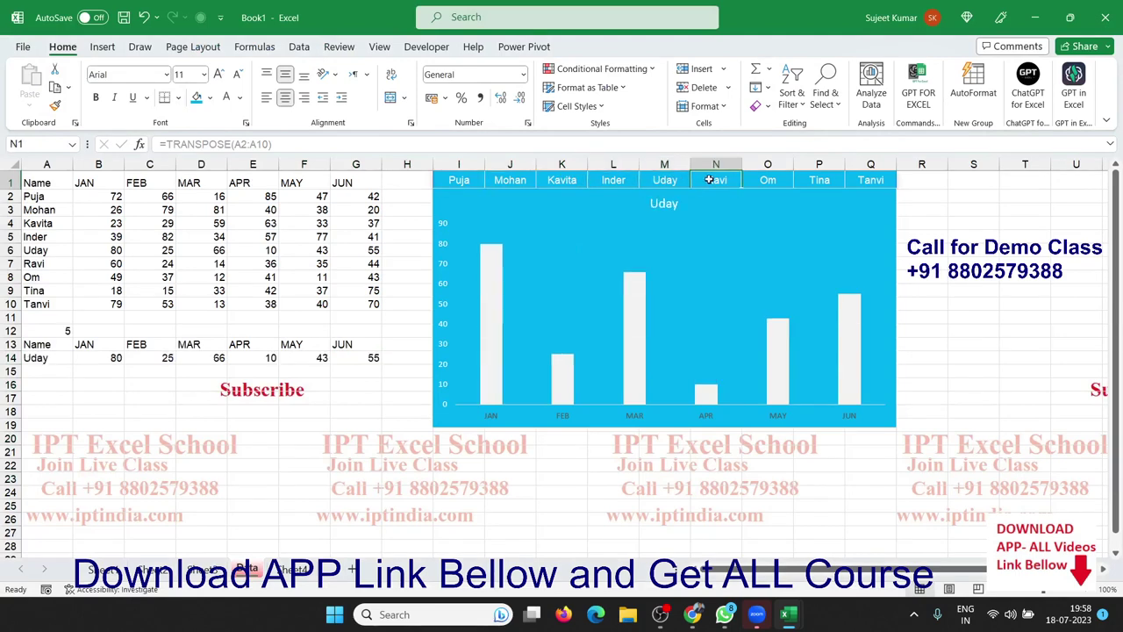